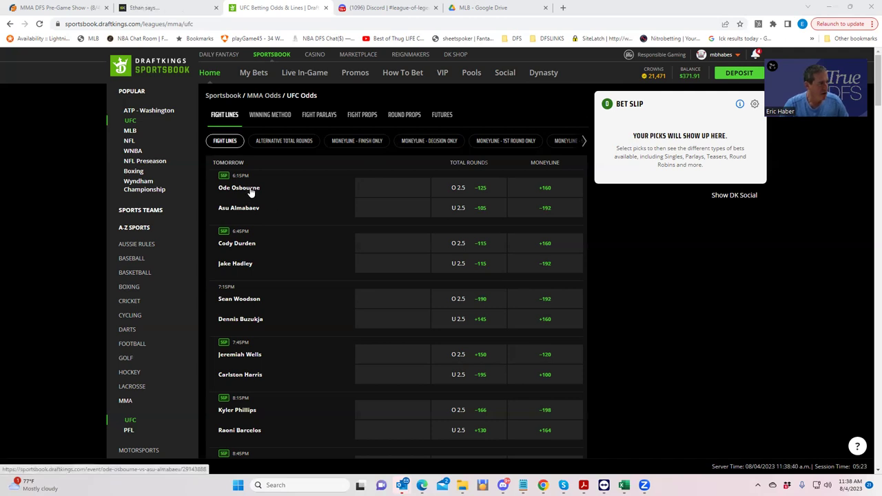
From the Ode Osbourne vs Asu Almabaev fight, add Ode Osbourne To Win By Decision to the bet slip with a $180 wager.
left_click(248, 209)
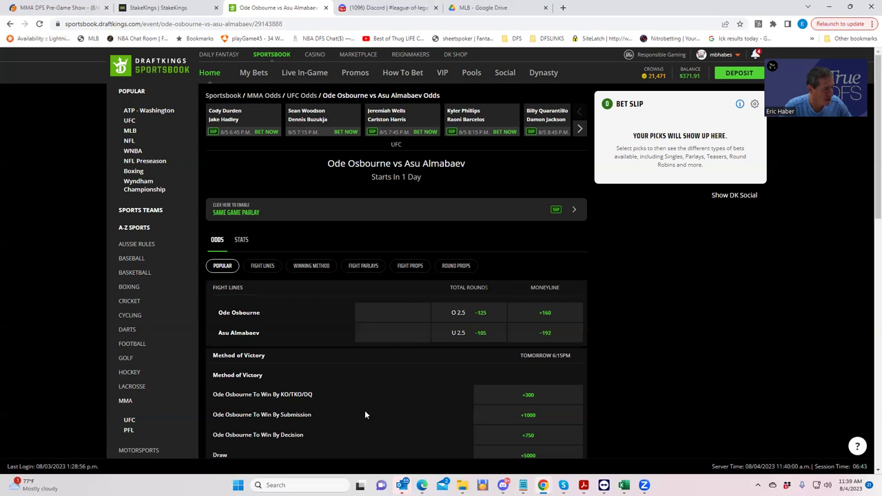
left_click(529, 437)
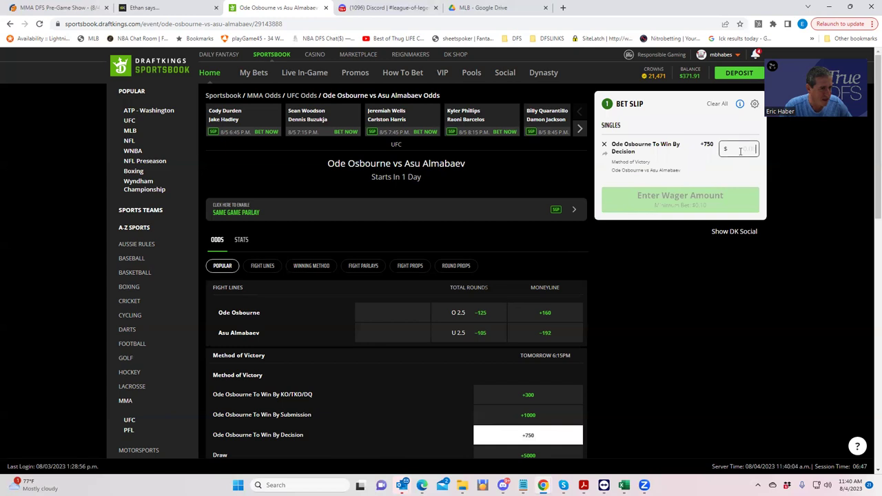
type("180")
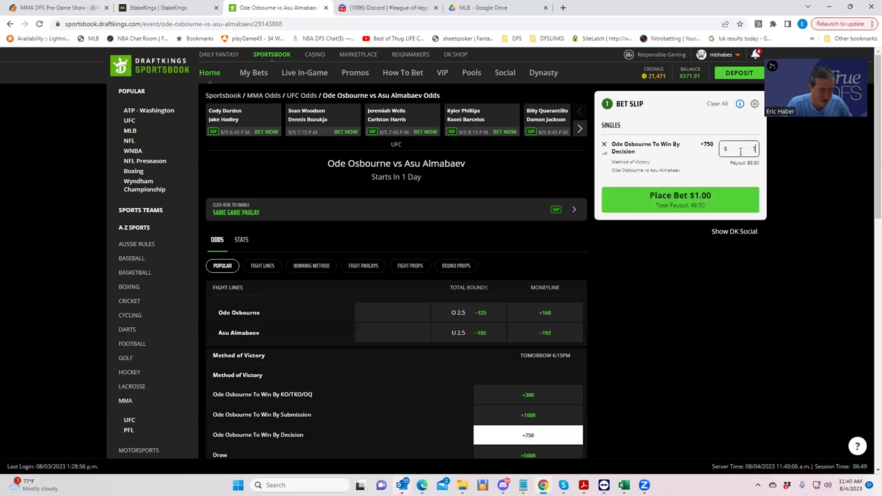
left_click(706, 310)
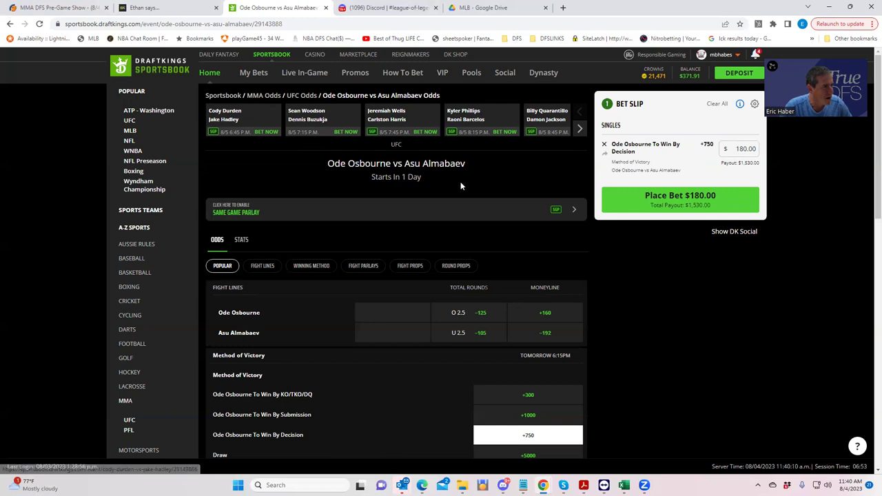
From the Cody Durden vs Jake Hadley fight, add the Cody Durden moneyline to the bet slip with a $180 wager.
left_click(230, 117)
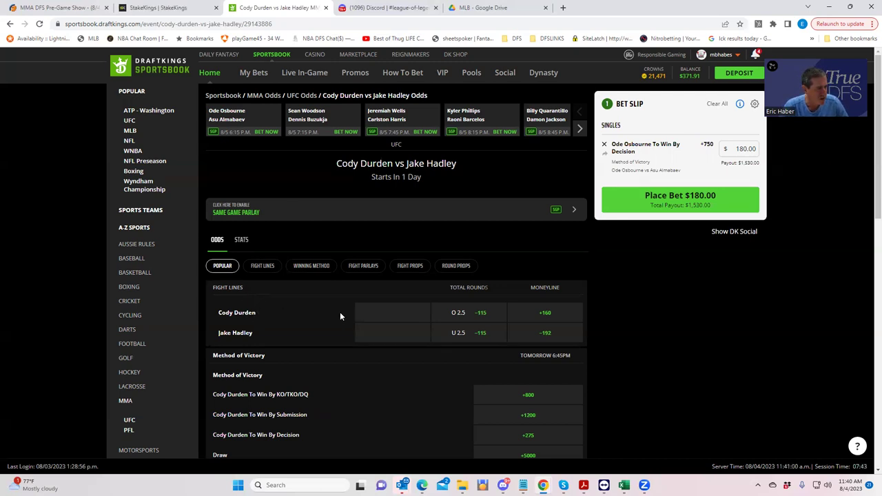
left_click(544, 314)
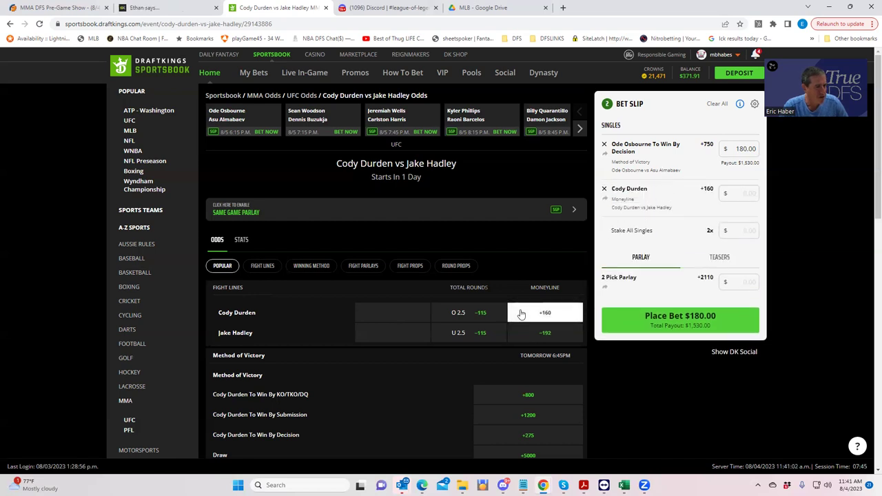
left_click(739, 194)
type("180")
key("Tab")
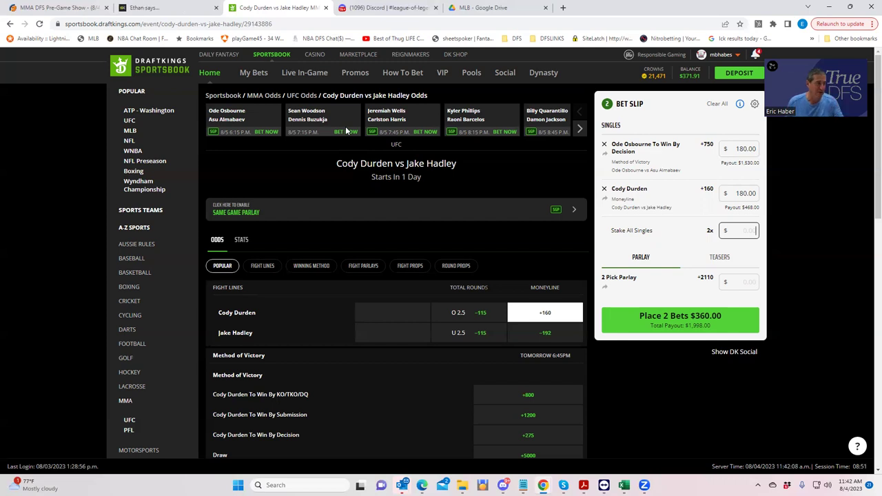
After viewing Woodson vs Buzukja, add Yes on Fight to go the Distance for Jeremiah Wells vs Carlston Harris with a $180 wager.
left_click(311, 119)
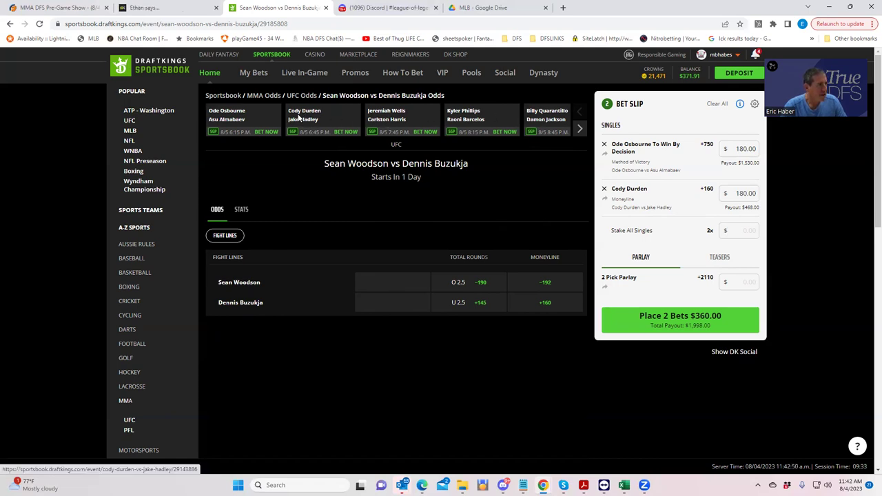
left_click(388, 115)
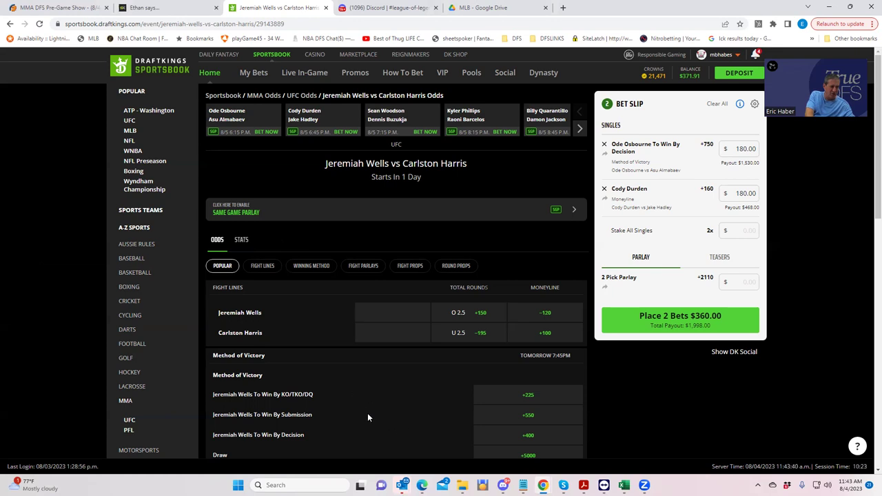
left_click(410, 266)
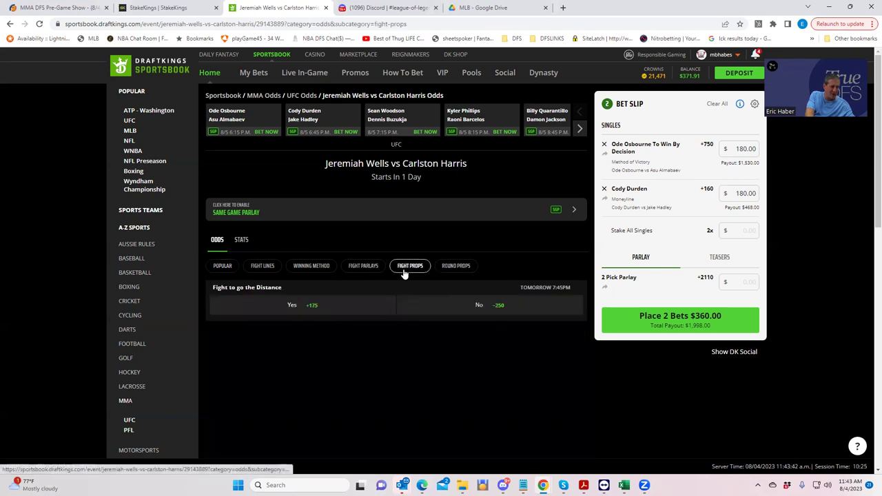
left_click(310, 307)
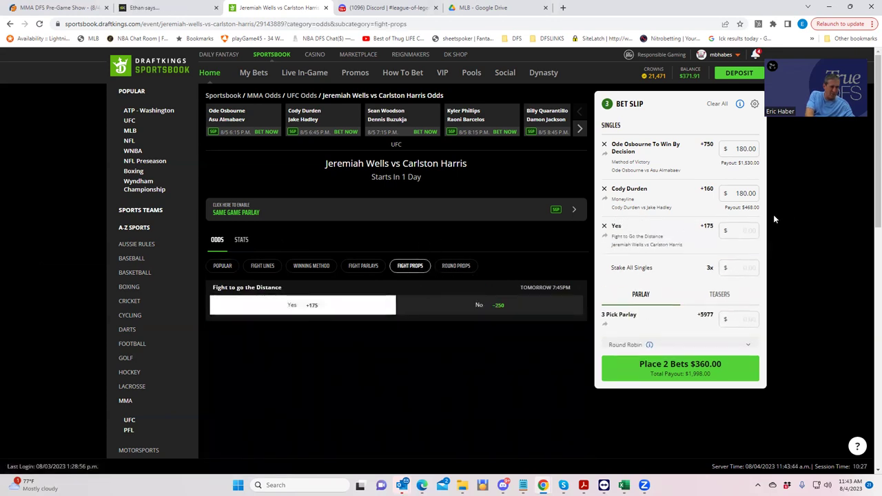
left_click(741, 231)
type("18")
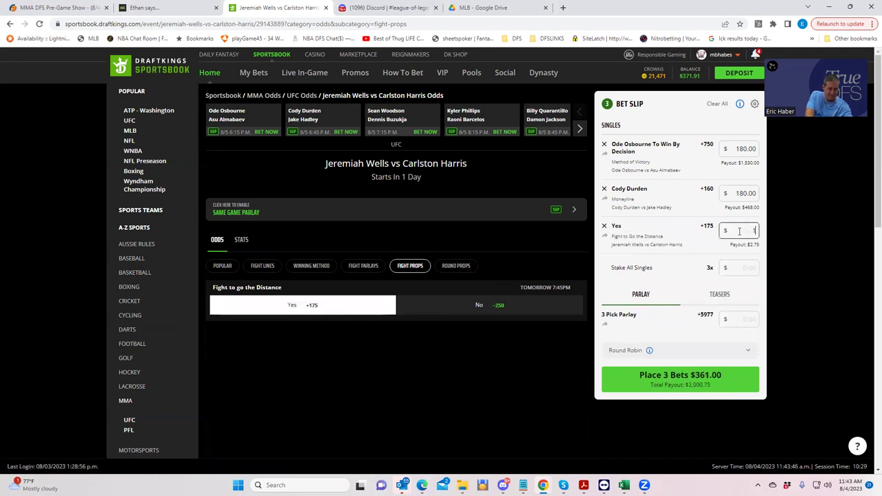
type("0")
left_click(741, 267)
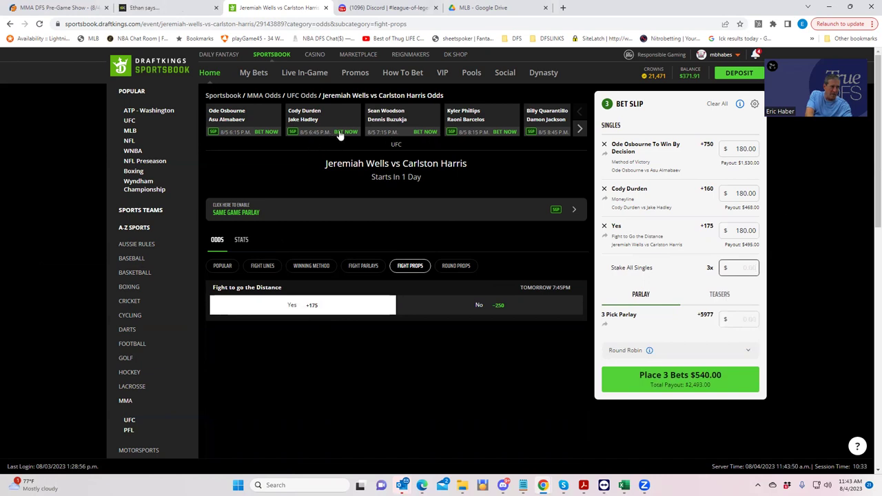
Open the Kyler Phillips vs Raoni Barcelos fight and examine its popular odds, including method of victory and round betting.
left_click(457, 114)
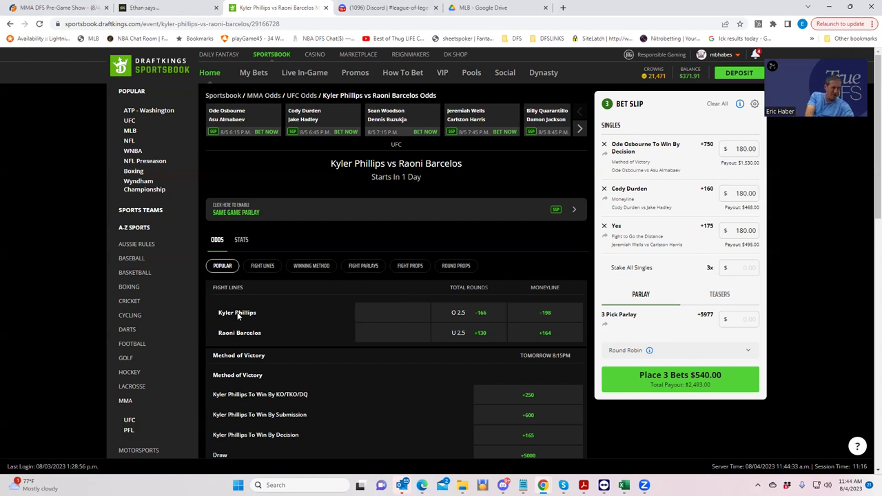
scroll(353, 398, "down", 2)
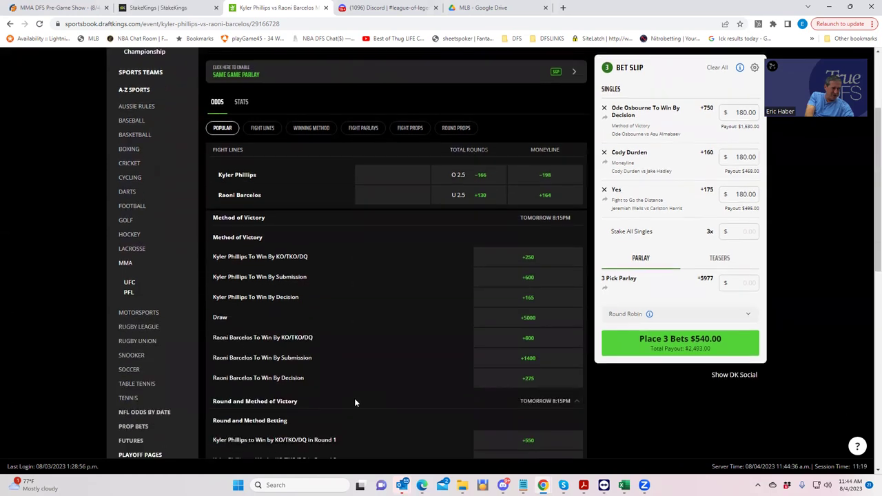
scroll(354, 400, "down", 2)
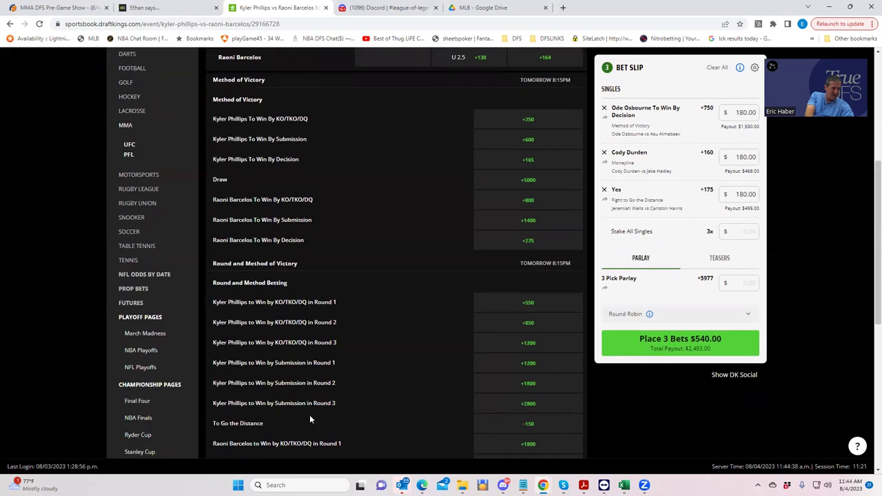
scroll(310, 389, "down", 1)
scroll(316, 404, "up", 2)
scroll(316, 405, "down", 1)
scroll(315, 404, "down", 3)
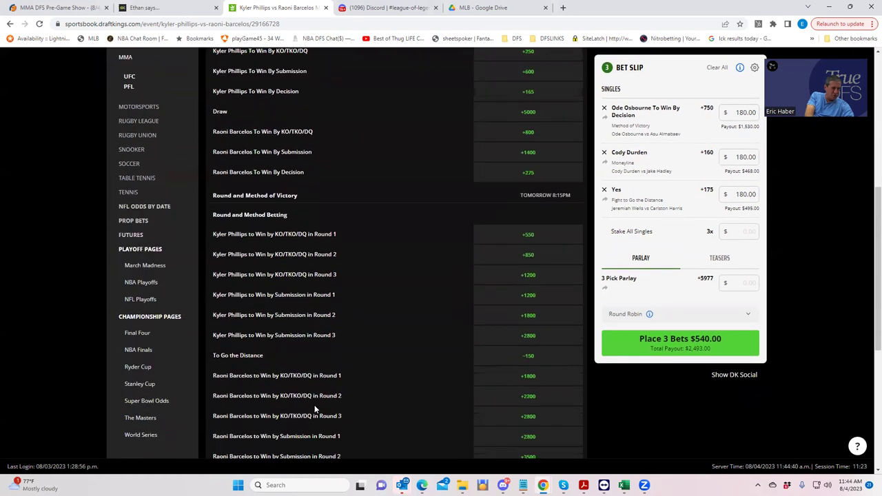
scroll(335, 316, "up", 5)
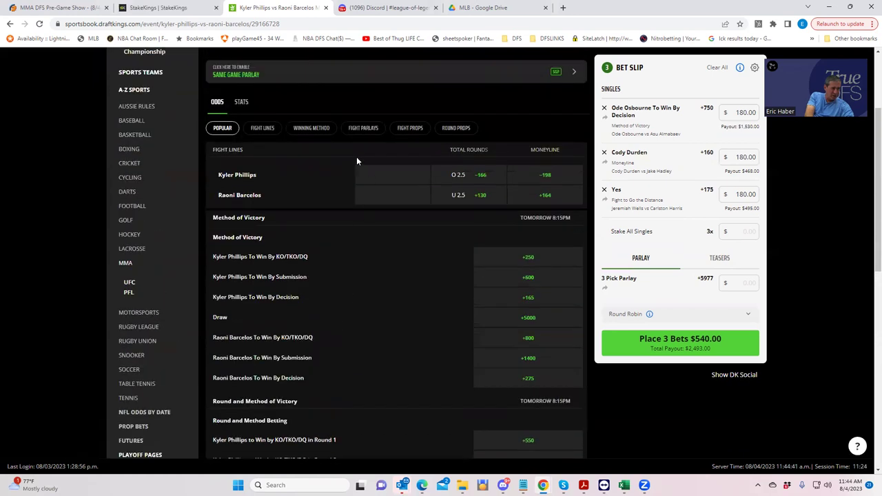
From the winning method odds, add Kyler Phillips to Win by KO/TKO/DQ or Submission to the bet slip with a $180 wager.
left_click(314, 129)
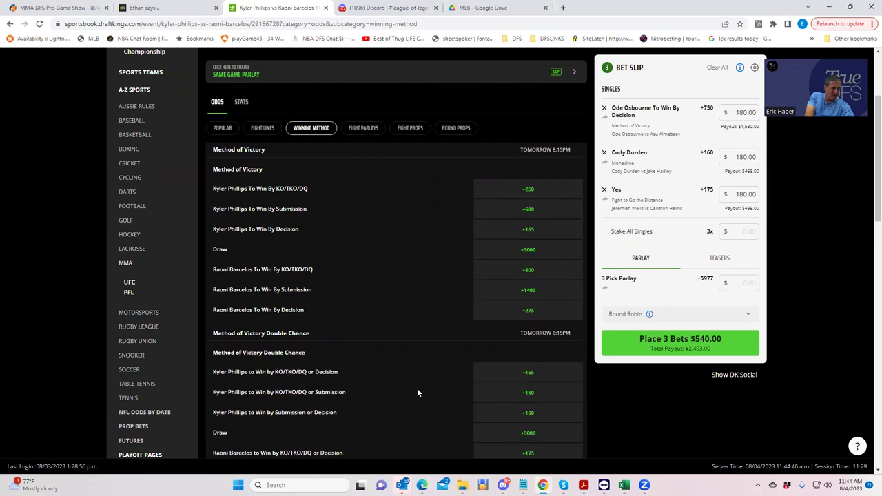
left_click(528, 393)
left_click(748, 229)
type("180")
From the Billy Quarantillo vs Damon Jackson fight, add the Damon Jackson moneyline to the bet slip with a $180 wager.
scroll(391, 193, "up", 2)
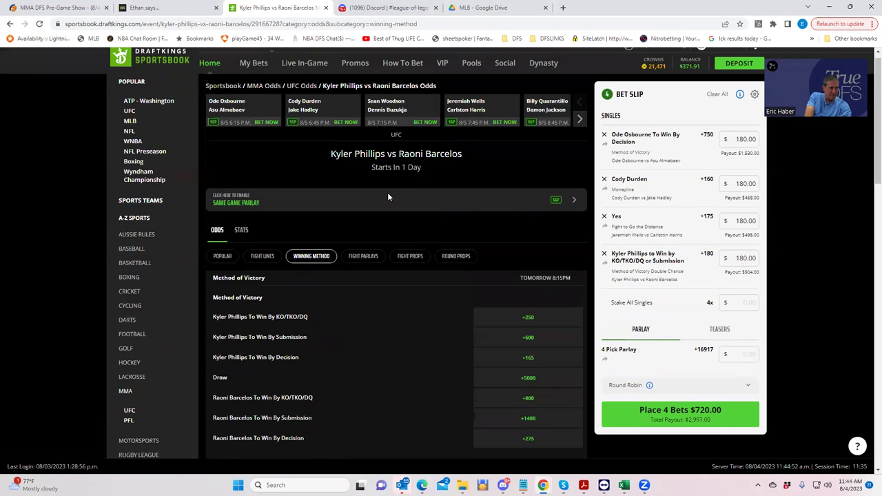
scroll(388, 198, "up", 1)
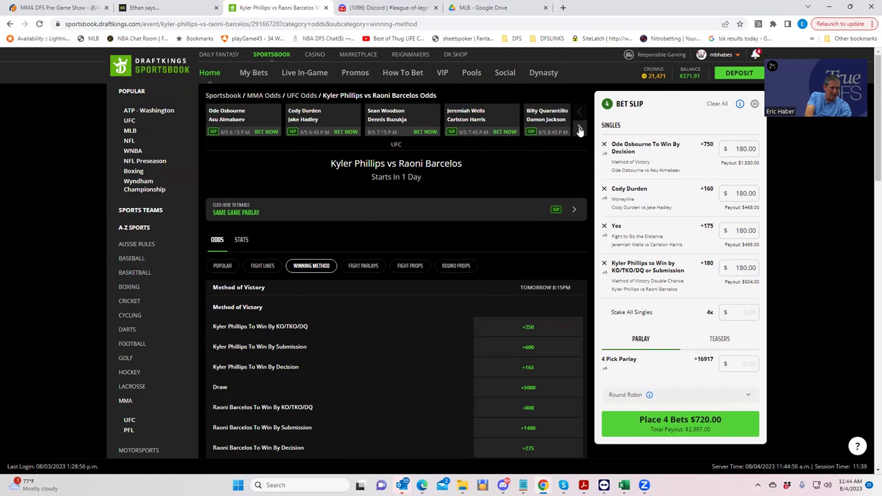
left_click(548, 117)
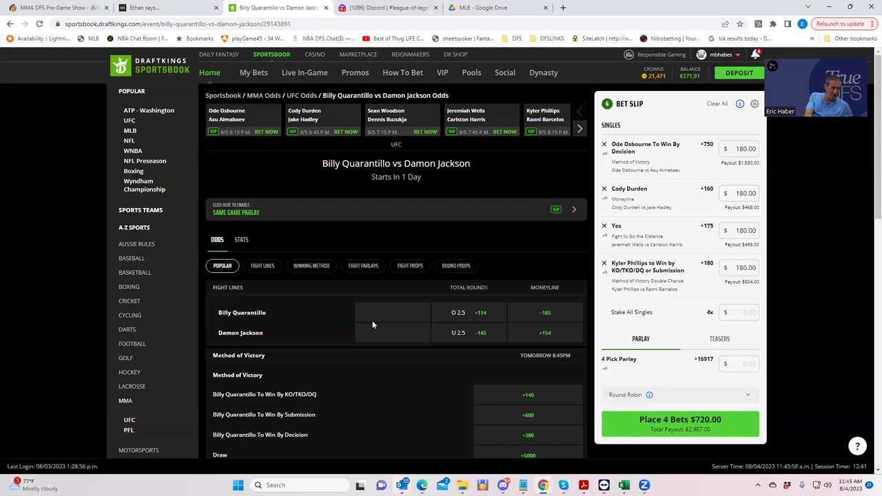
left_click(545, 334)
left_click(741, 312)
type("1")
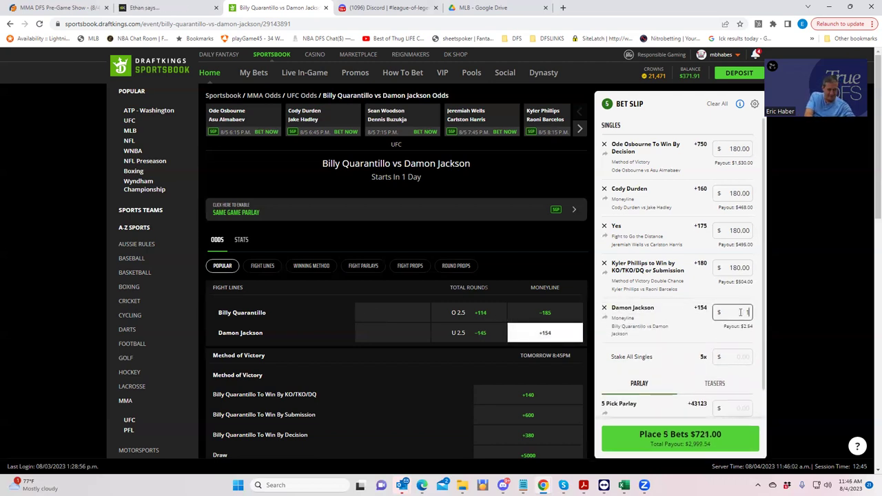
type("80")
left_click(689, 348)
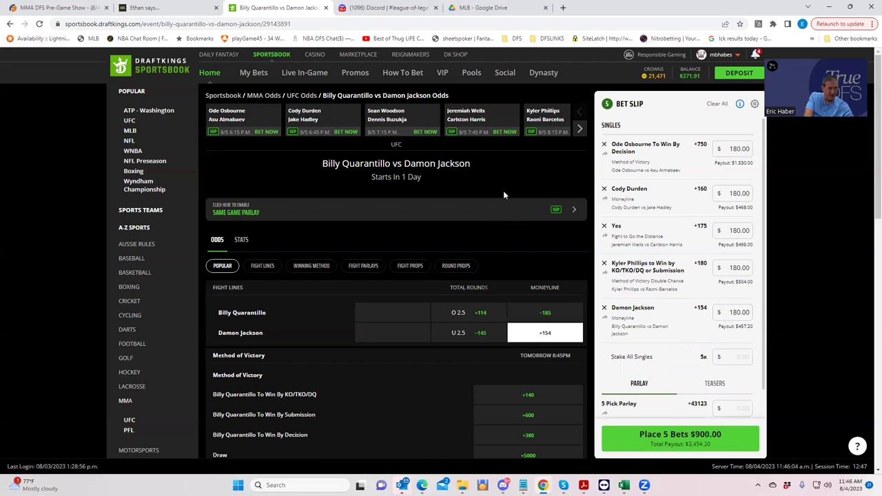
From the Bahamondes vs Klein winning method odds, add Ignacio Bahamondes to Win by KO/TKO/DQ or Submission with a $180 wager.
left_click(581, 131)
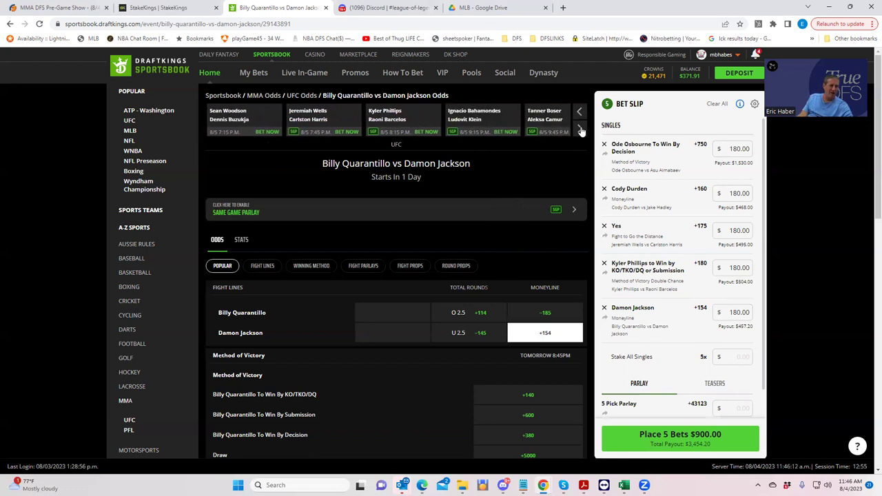
left_click(468, 115)
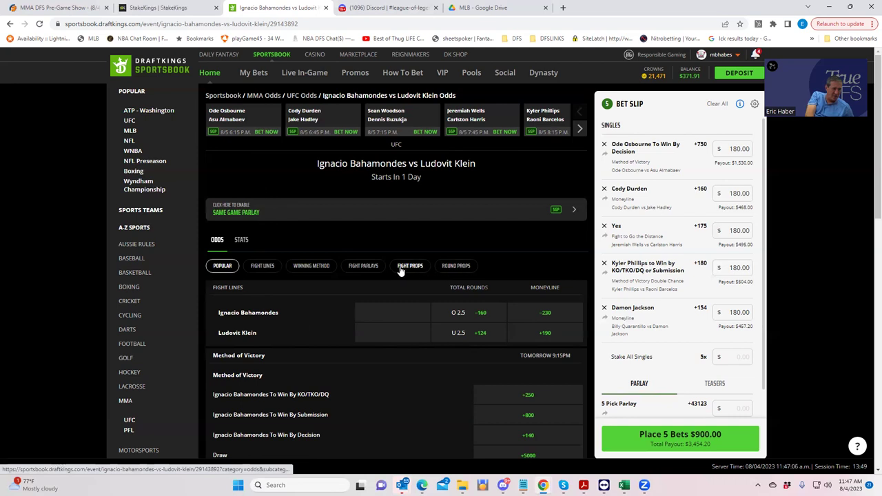
left_click(320, 269)
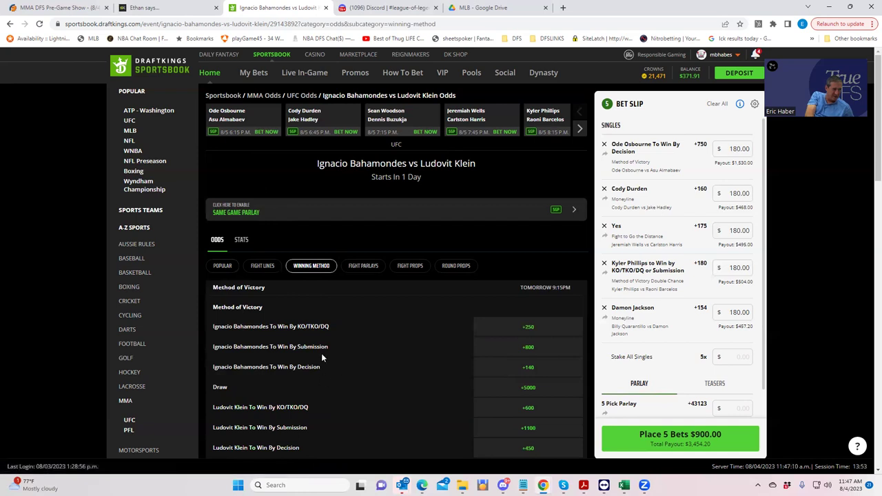
scroll(322, 357, "down", 3)
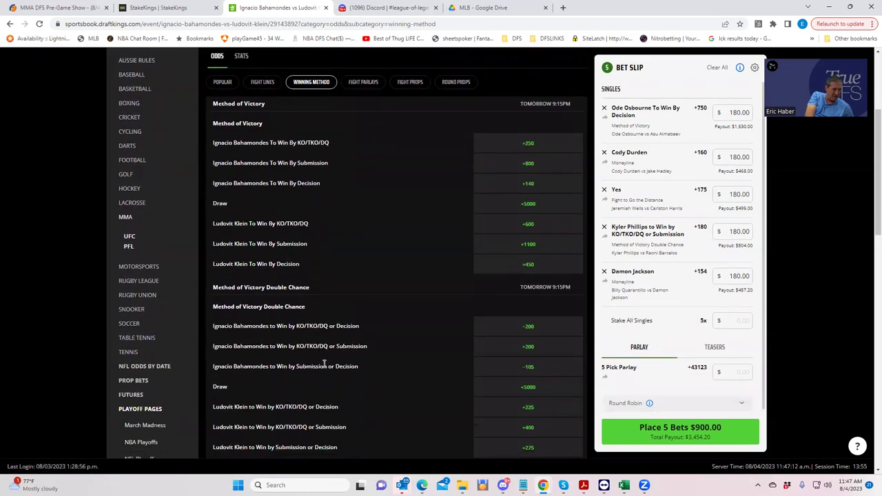
left_click(528, 349)
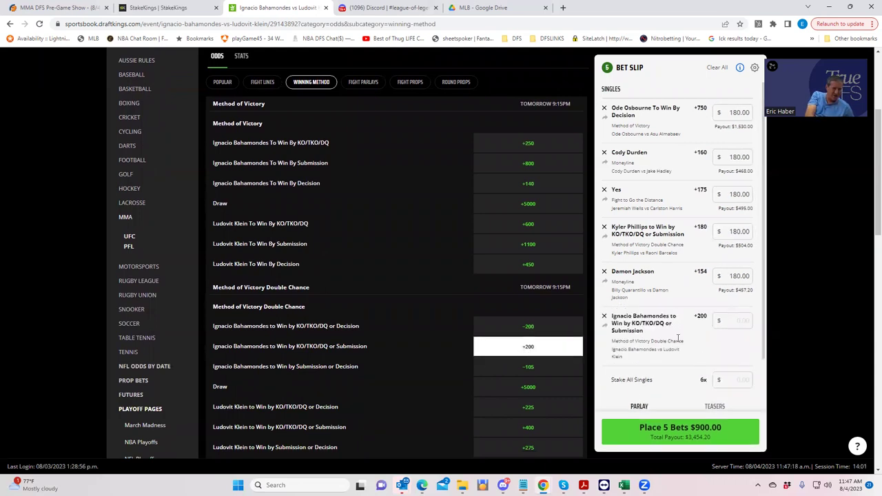
left_click(739, 322)
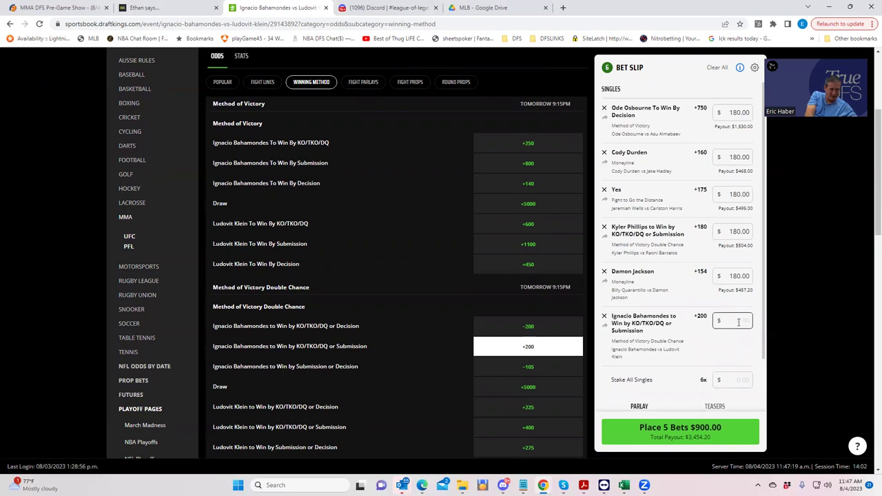
type("180")
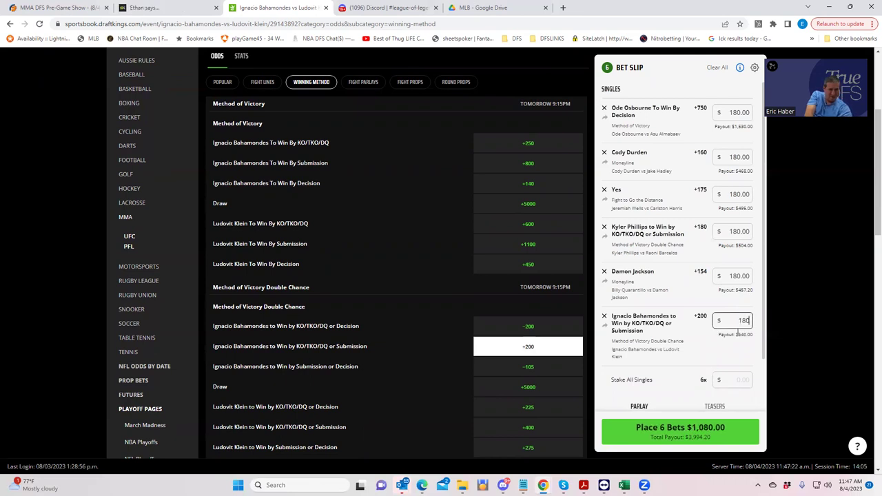
left_click(681, 342)
Open the Tanner Boser vs Aleksa Camur fight and examine its method of victory and round betting odds.
scroll(476, 269, "up", 3)
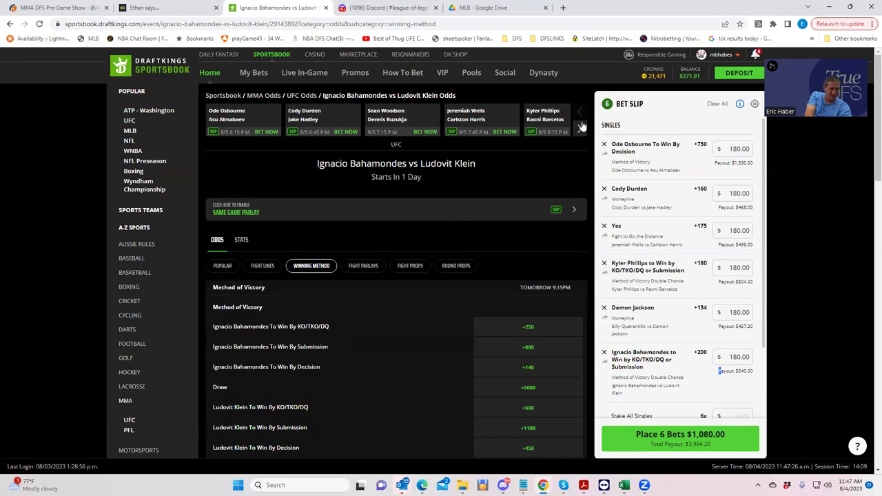
left_click(581, 132)
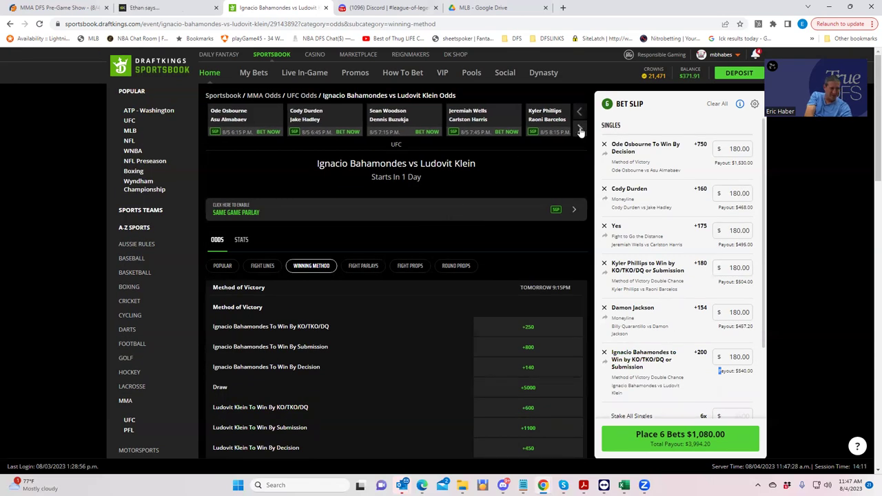
left_click(580, 131)
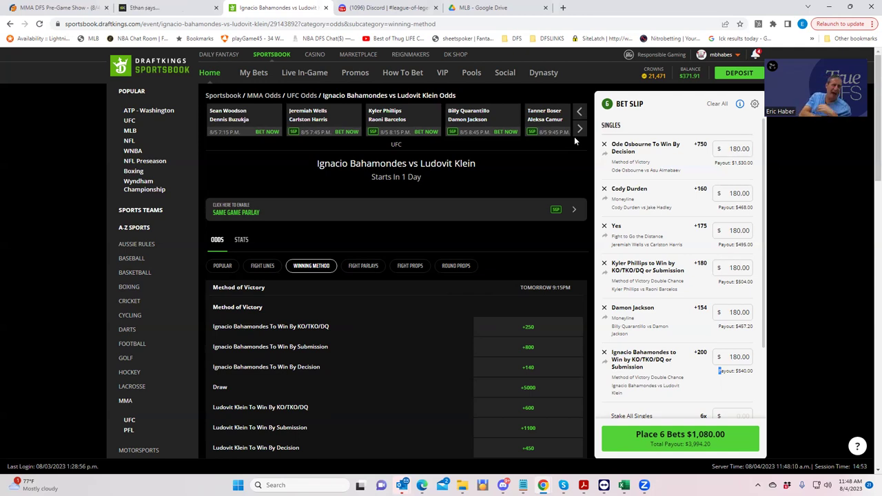
left_click(542, 115)
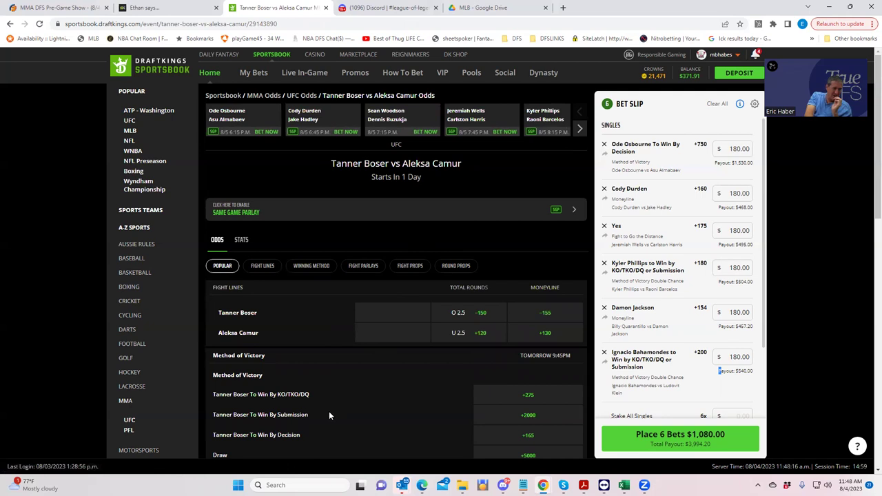
scroll(332, 412, "down", 1)
scroll(334, 417, "down", 1)
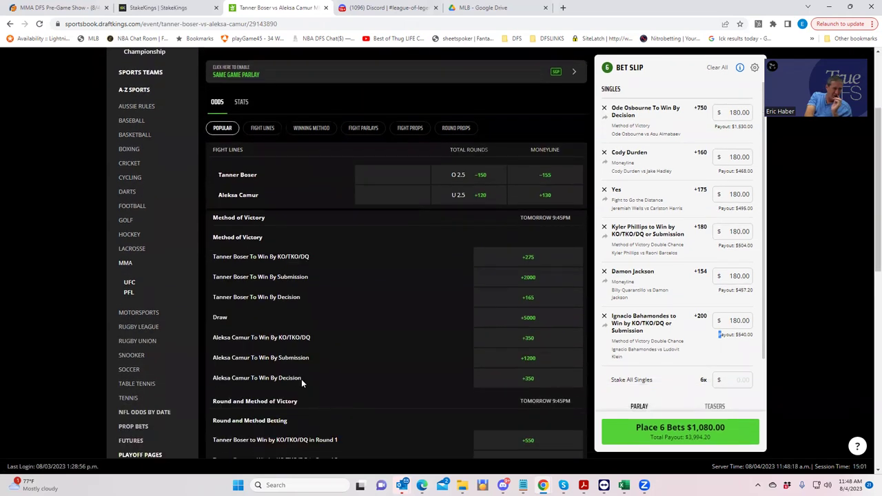
scroll(303, 399, "down", 1)
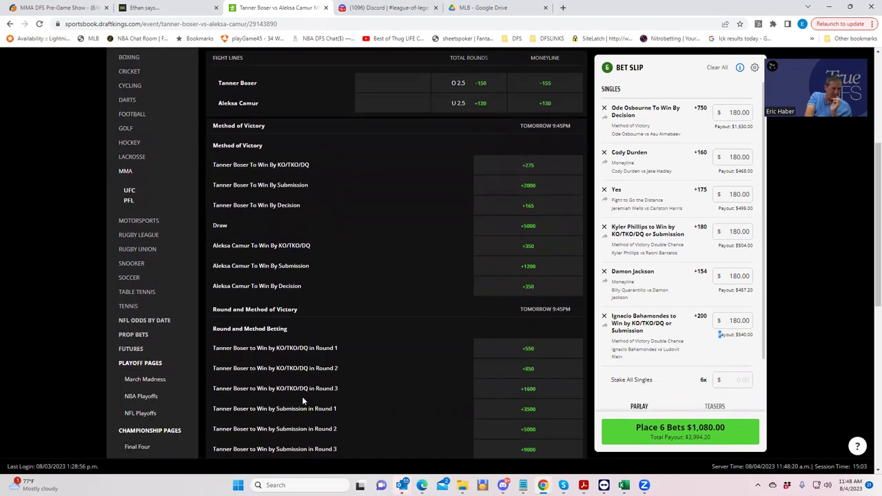
scroll(348, 348, "up", 2)
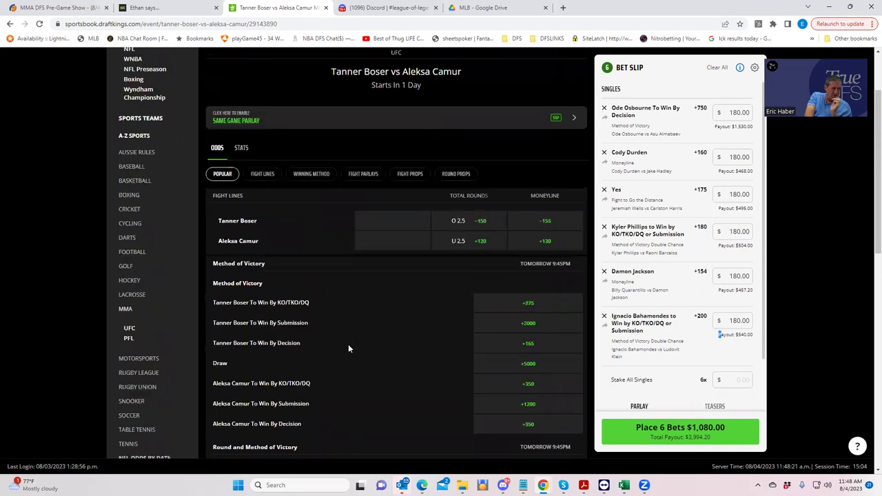
From the winning method odds, add Tanner Boser to Win by KO/TKO/DQ or Submission to the bet slip with a $180 wager.
left_click(311, 174)
scroll(365, 421, "down", 1)
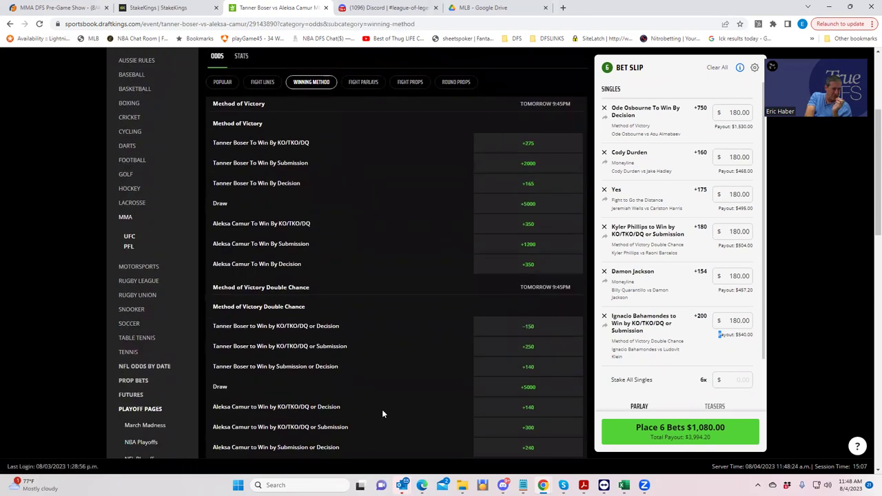
left_click(532, 351)
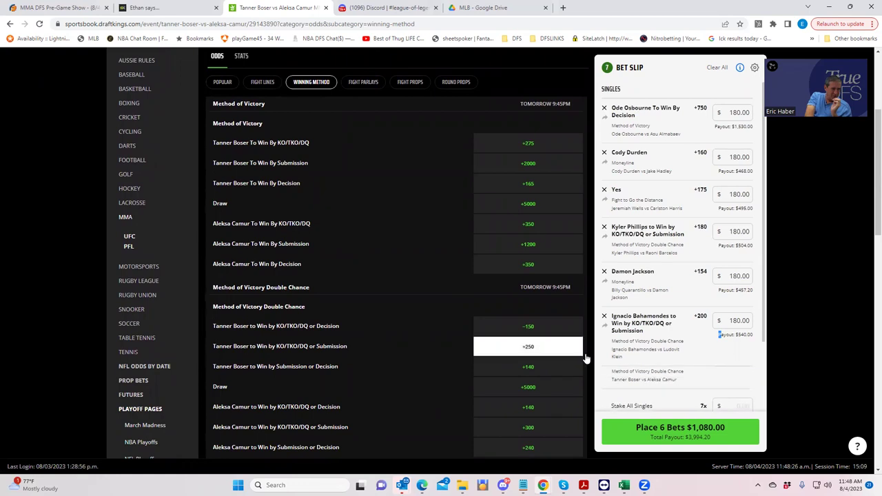
left_click(734, 379)
type("180")
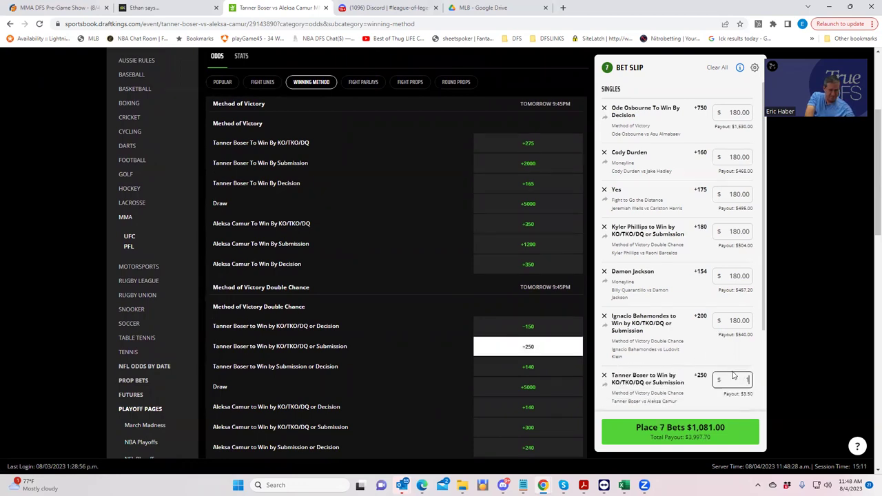
left_click(681, 360)
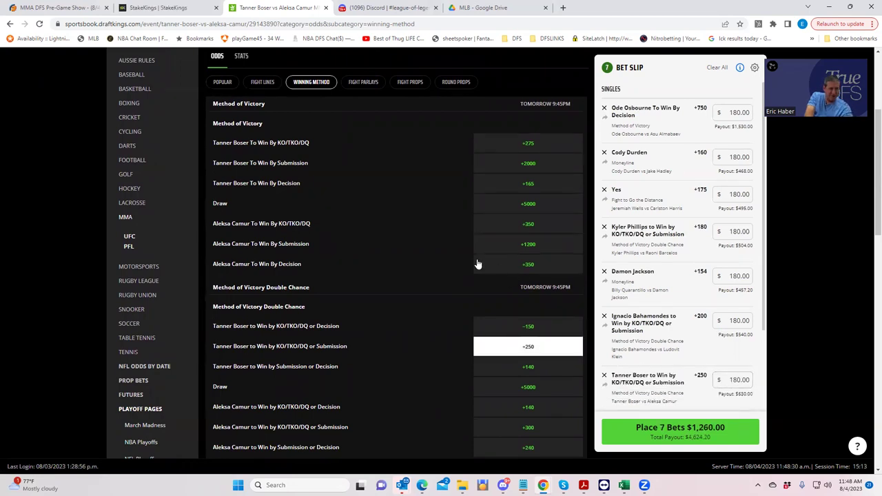
Find the Diego Lopes vs Gavin Tucker fight among the UFC matchups and open its odds.
scroll(442, 207, "up", 2)
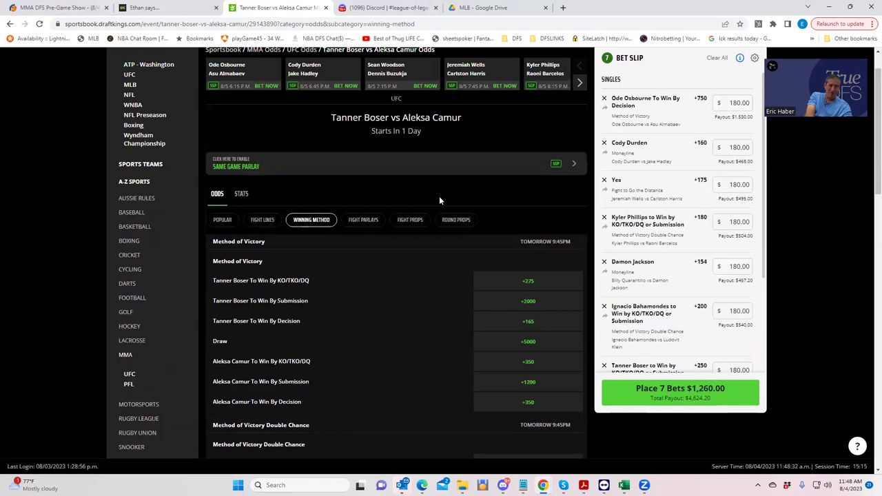
left_click(581, 84)
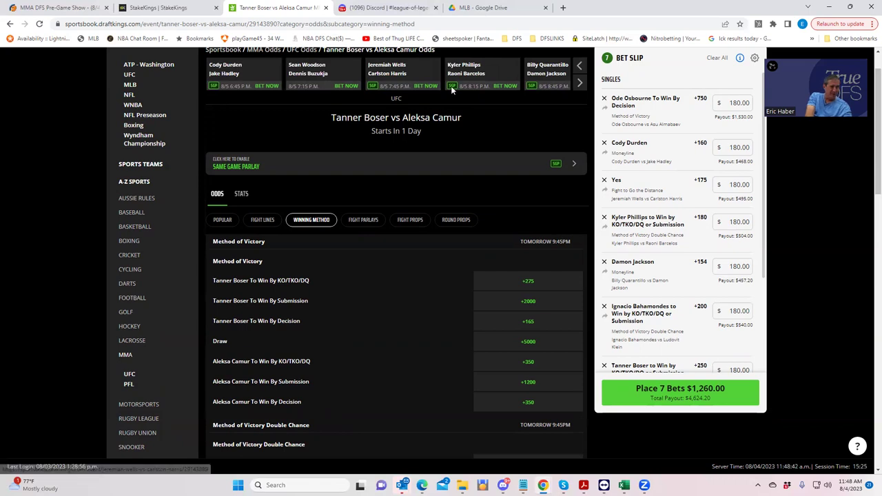
left_click(580, 84)
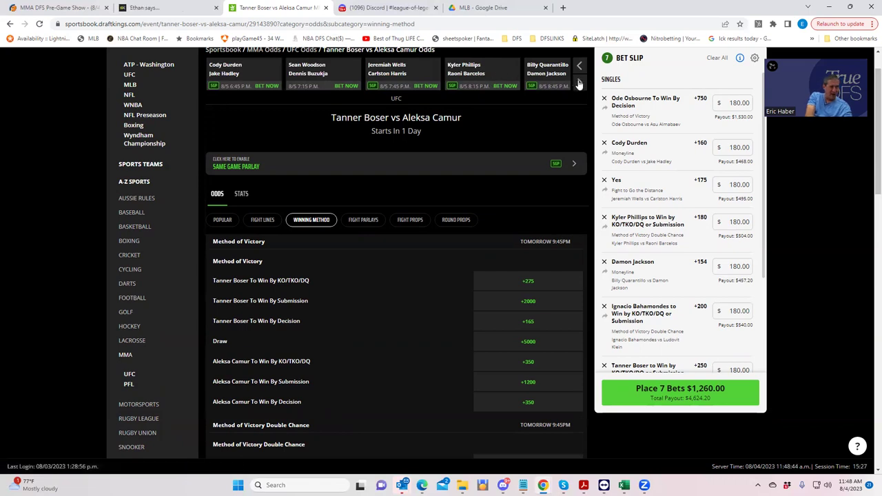
left_click(580, 84)
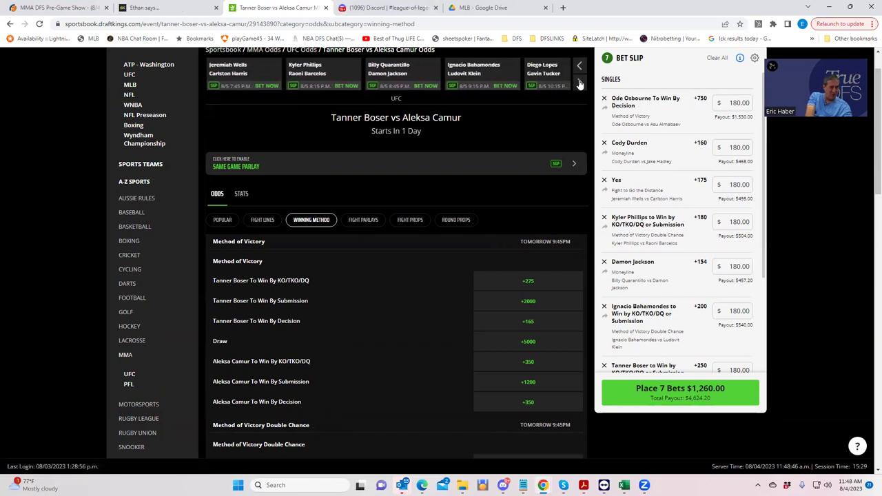
left_click(580, 83)
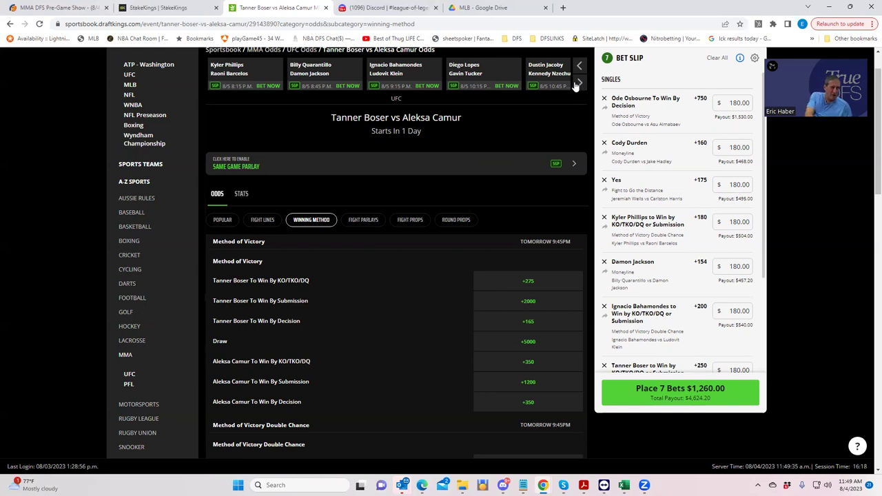
left_click(466, 77)
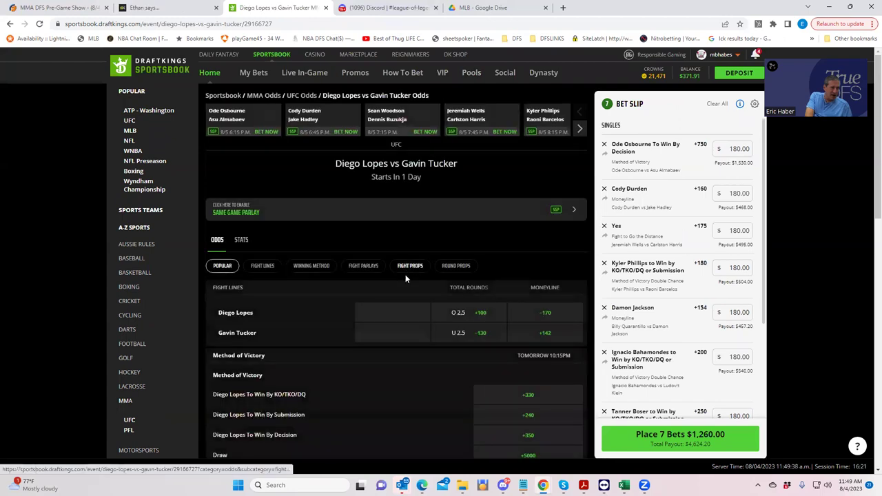
Add the Gavin Tucker moneyline to the bet slip with a $180 wager.
left_click(546, 333)
scroll(723, 400, "down", 3)
left_click(726, 288)
type("180")
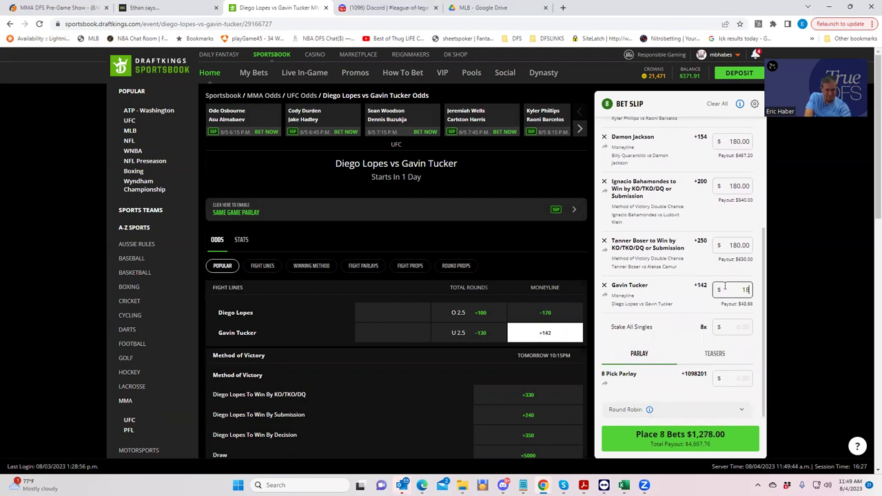
left_click(731, 327)
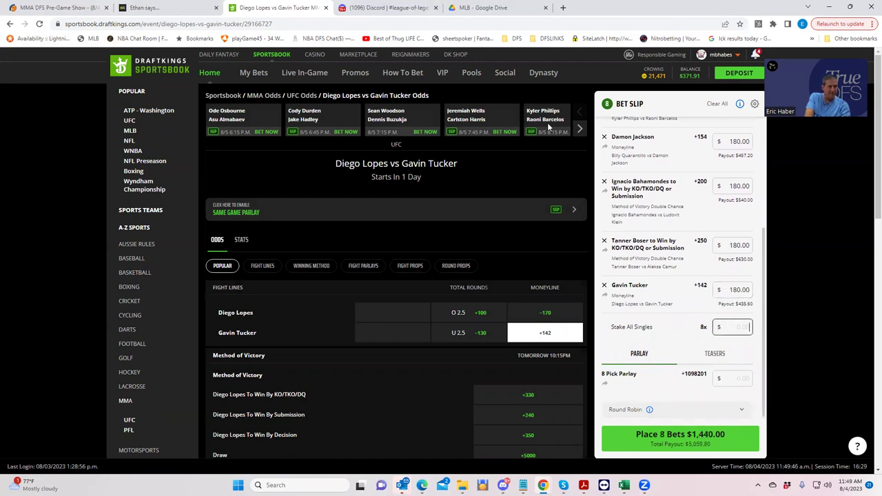
Find the Dustin Jacoby vs Kennedy Nzechukwu fight among the UFC matchups and open its odds.
left_click(580, 128)
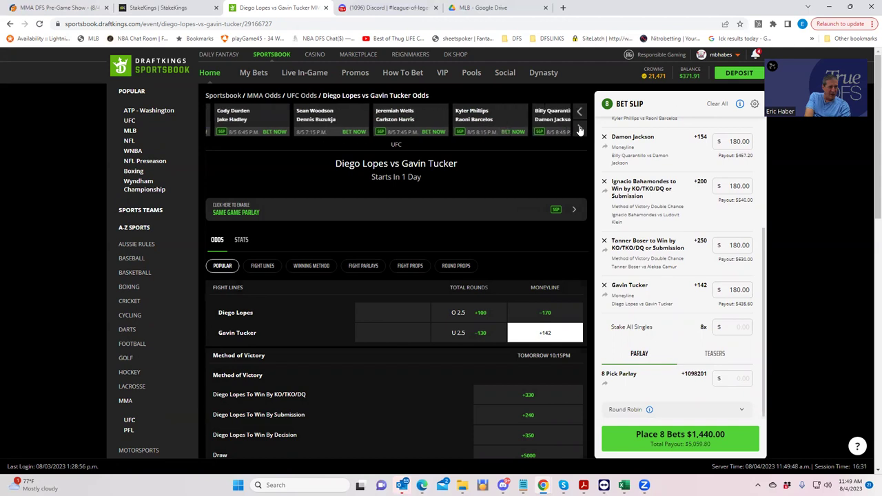
left_click(580, 129)
left_click(580, 129)
left_click(580, 129)
left_click(580, 129)
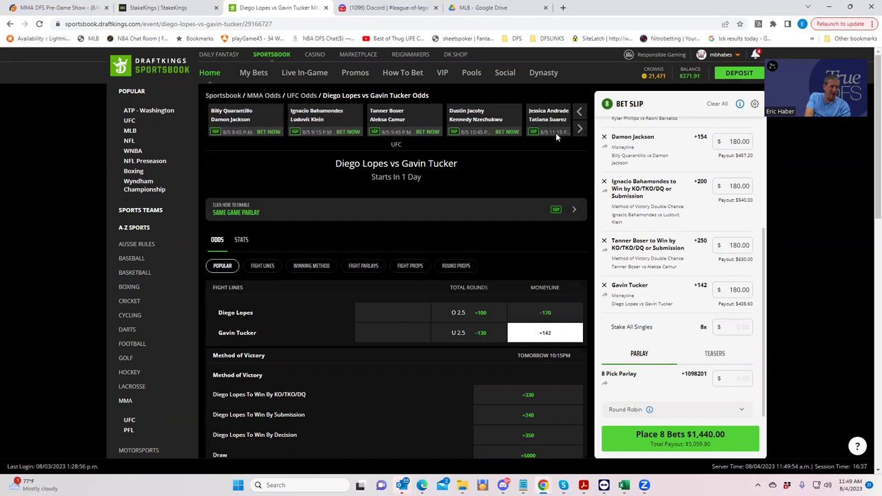
left_click(474, 118)
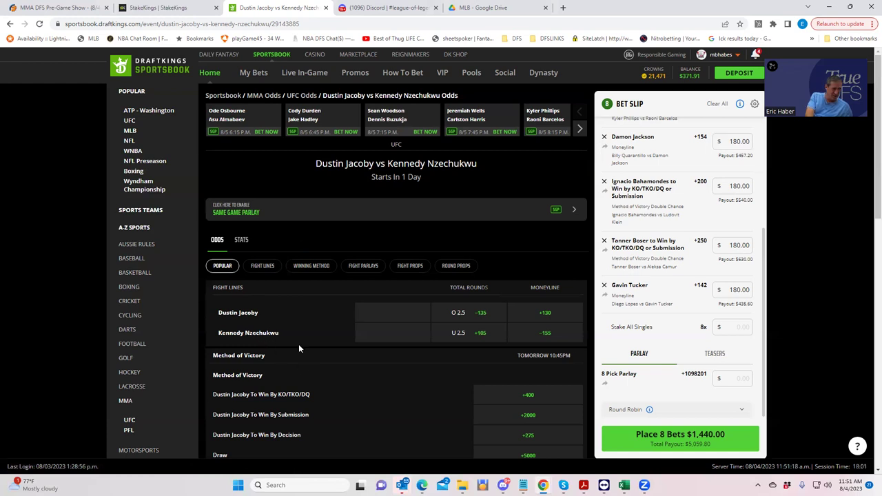
From the method of victory odds, add Kennedy Nzechukwu to Win by Decision to the bet slip with a $180 wager.
scroll(341, 372, "down", 2)
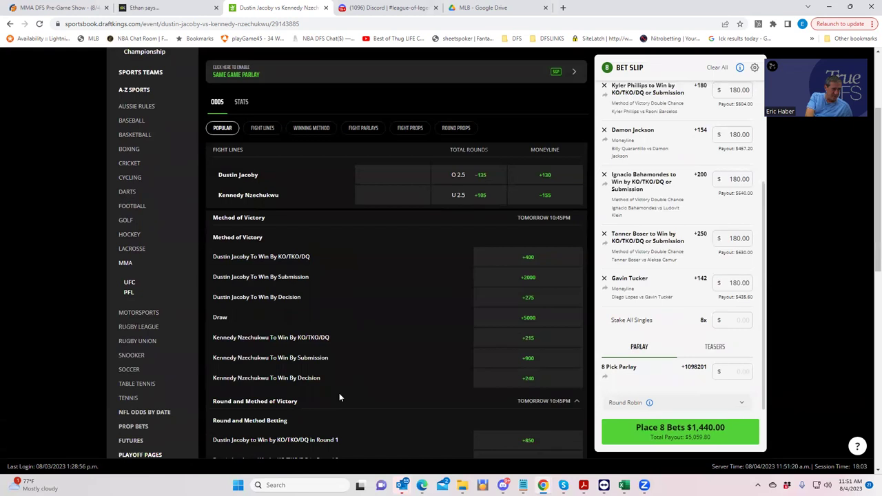
left_click(538, 381)
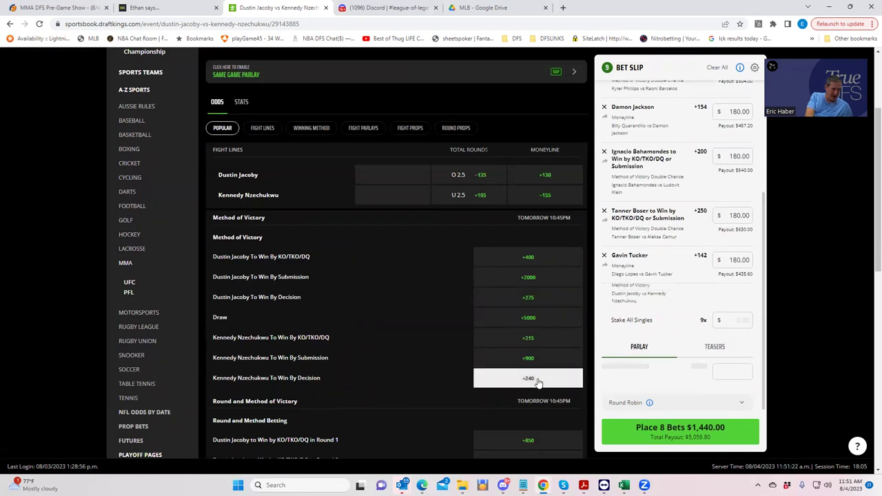
left_click(737, 290)
type("180")
left_click(684, 311)
Find the Jessica Andrade vs Tatiana Suarez fight among the UFC matchups and open its odds.
scroll(453, 287, "up", 2)
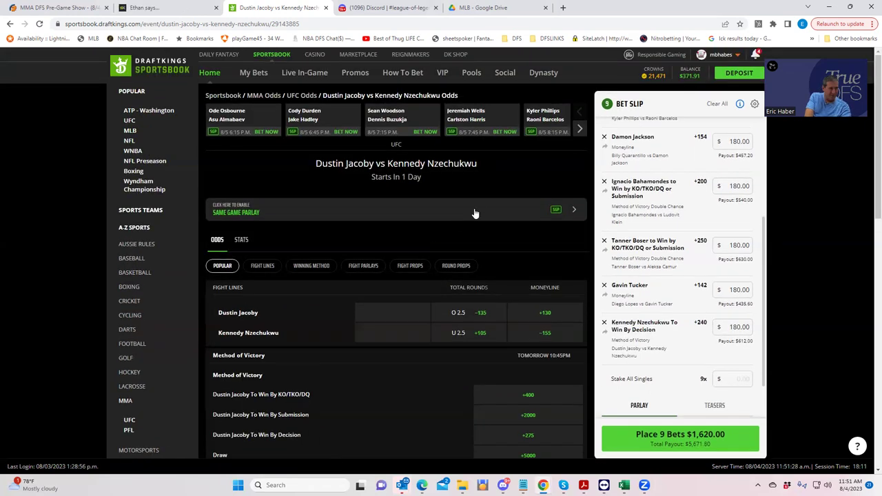
left_click(579, 129)
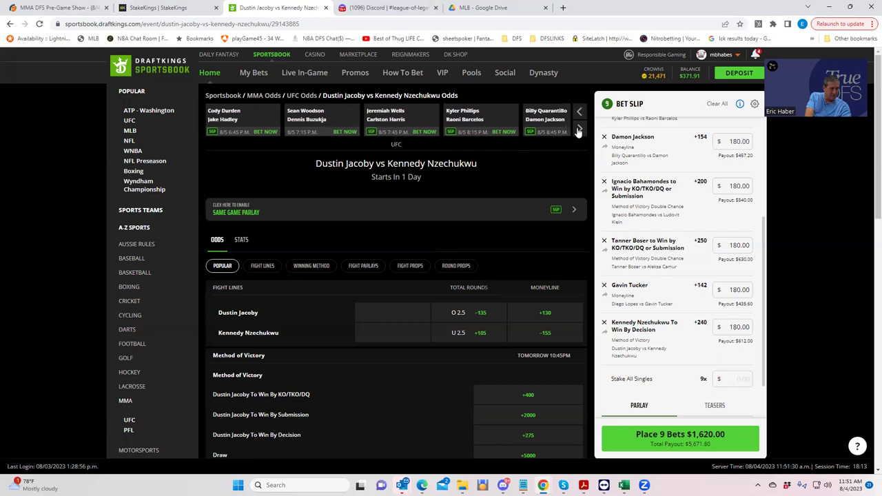
left_click(578, 130)
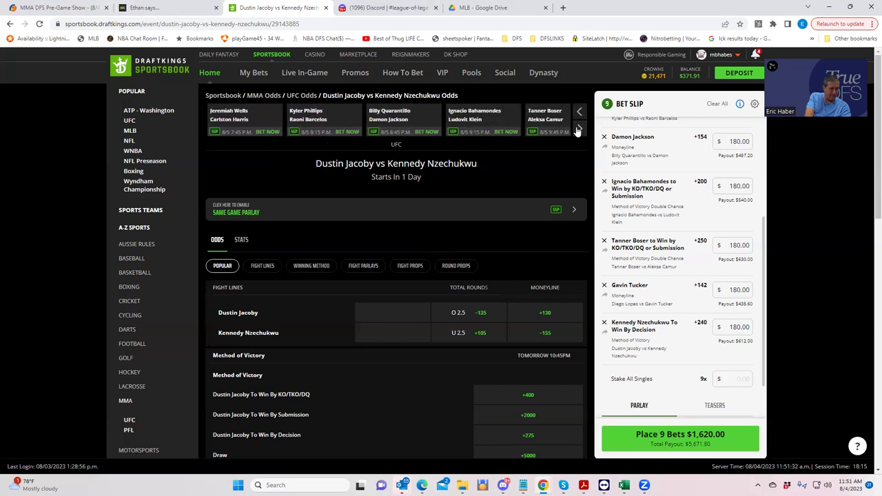
left_click(578, 130)
left_click(577, 129)
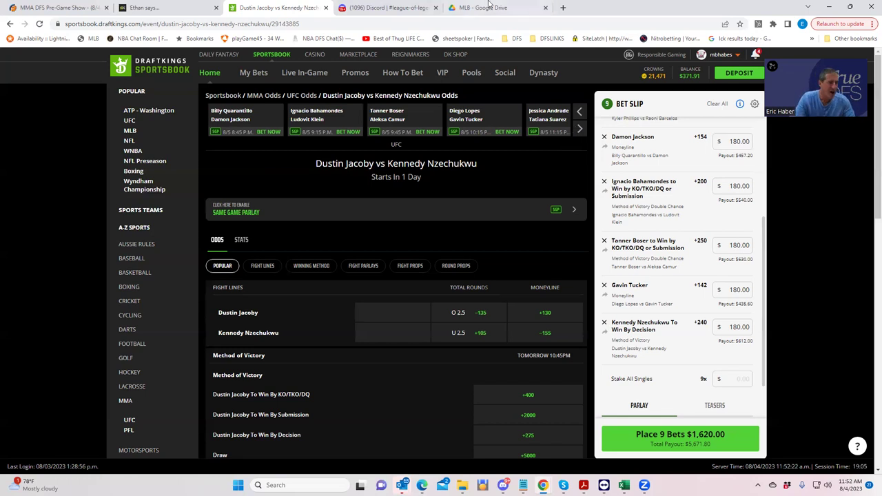
left_click(550, 113)
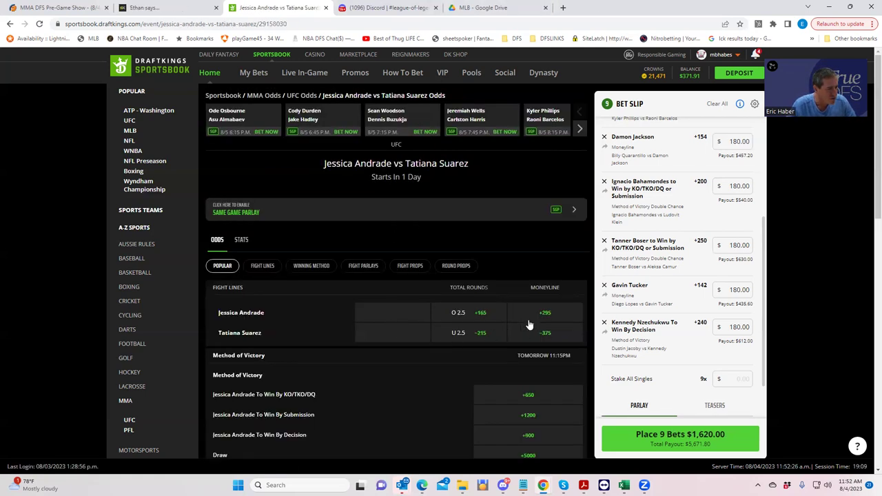
Try the Jessica Andrade moneyline in the bet slip, remove it, and check the odds on the fight going the distance.
left_click(546, 315)
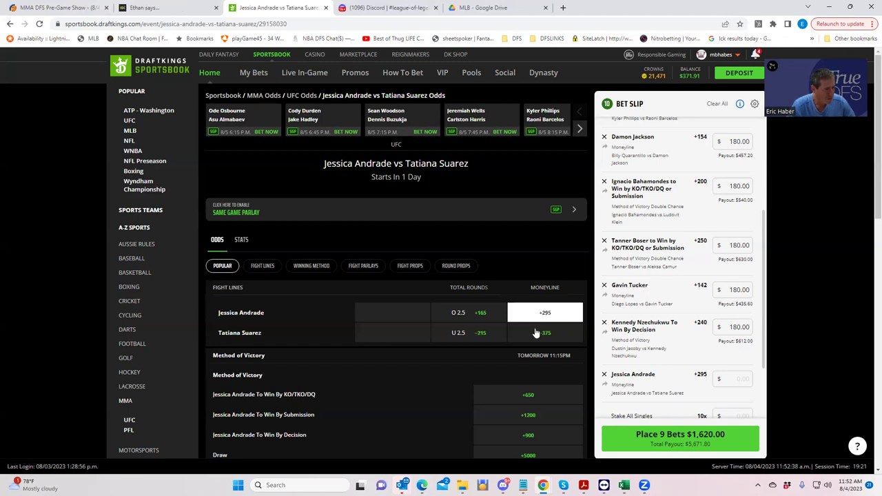
left_click(545, 314)
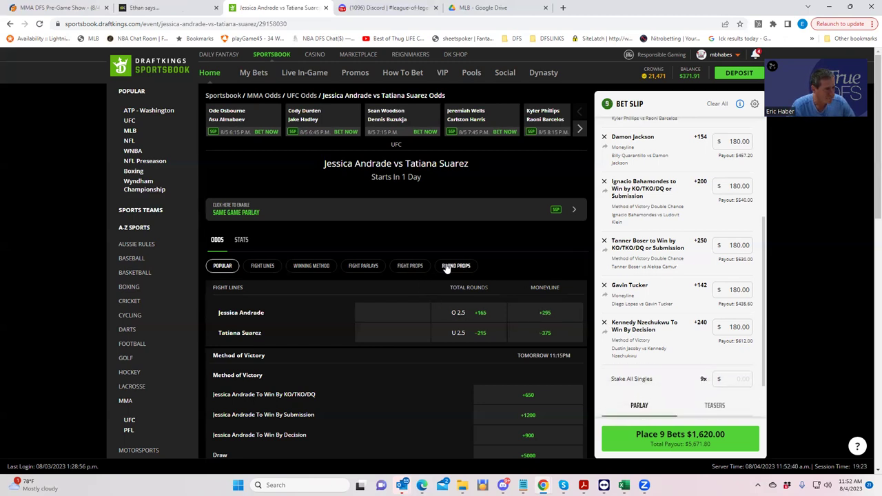
left_click(412, 268)
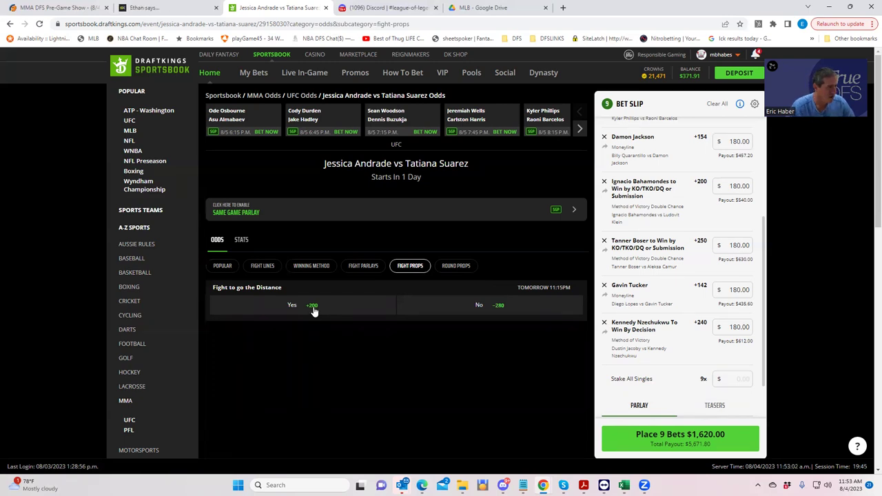
left_click(222, 266)
Add the Jessica Andrade moneyline from the popular odds to the bet slip with a $180 wager.
left_click(544, 313)
left_click(729, 379)
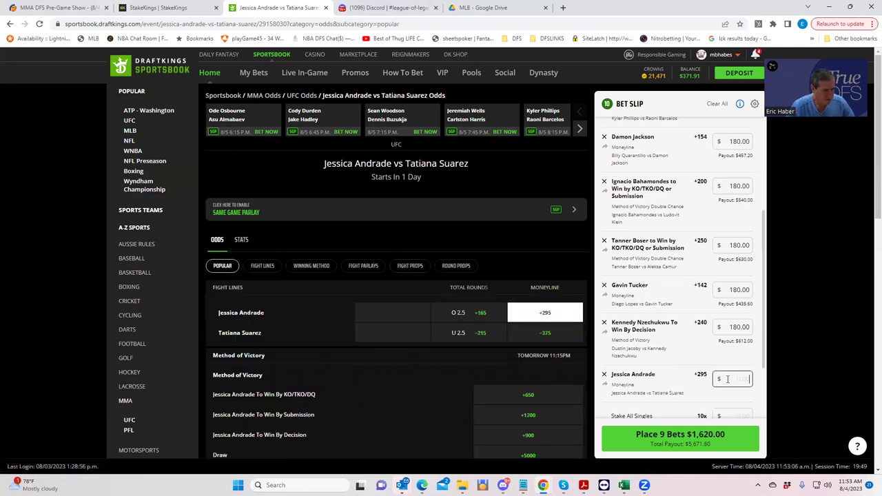
type("180")
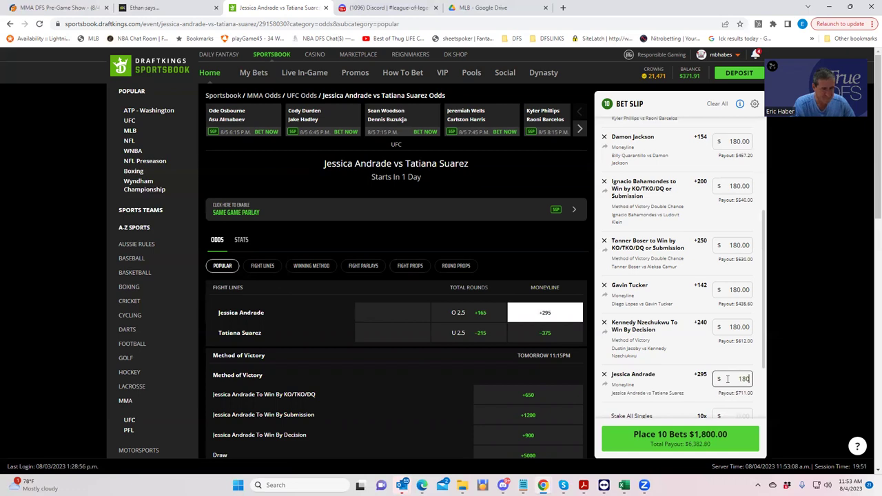
left_click(687, 343)
scroll(686, 343, "down", 1)
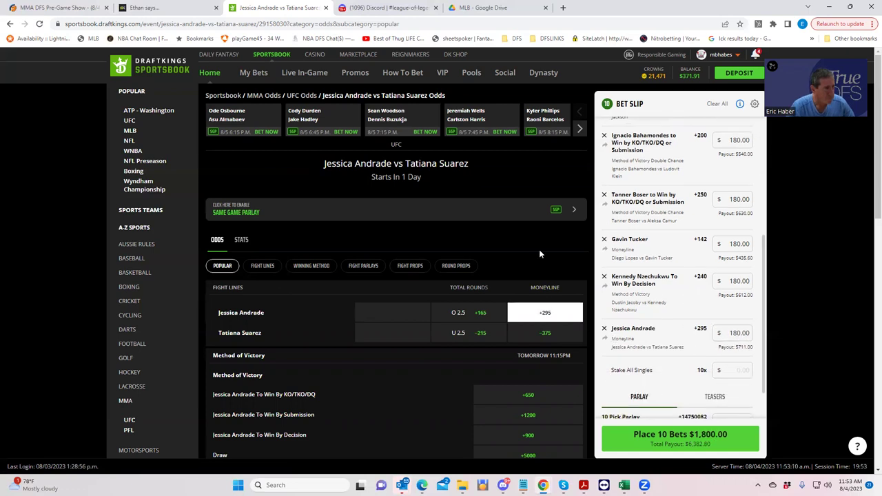
Find the Cory Sandhagen vs Rob Font fight among the UFC matchups and open its odds.
left_click(581, 131)
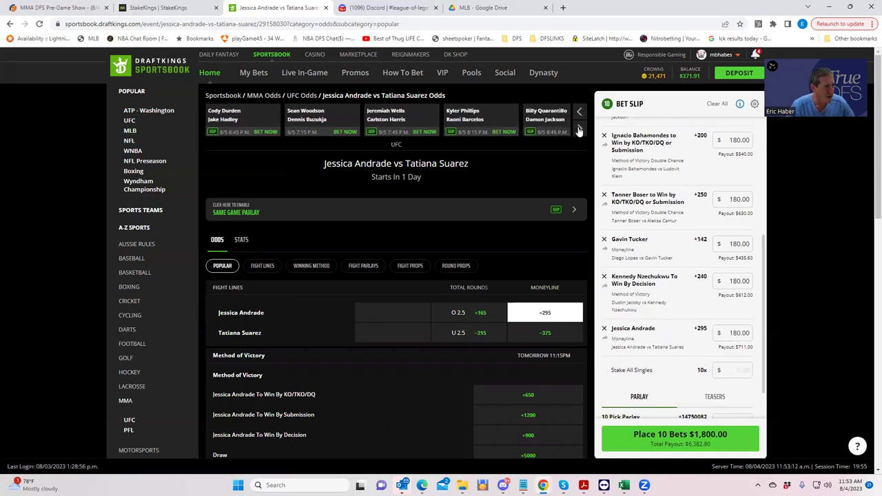
left_click(580, 131)
left_click(580, 131)
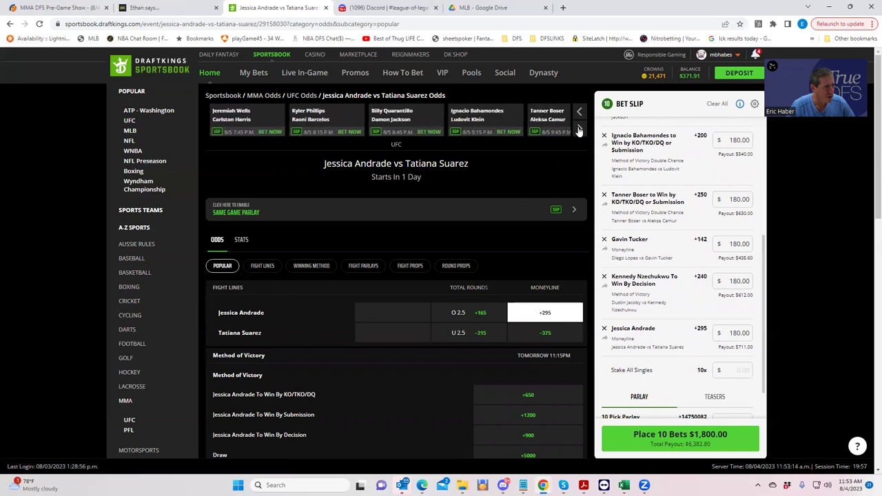
left_click(579, 131)
left_click(580, 131)
left_click(580, 131)
left_click(580, 131)
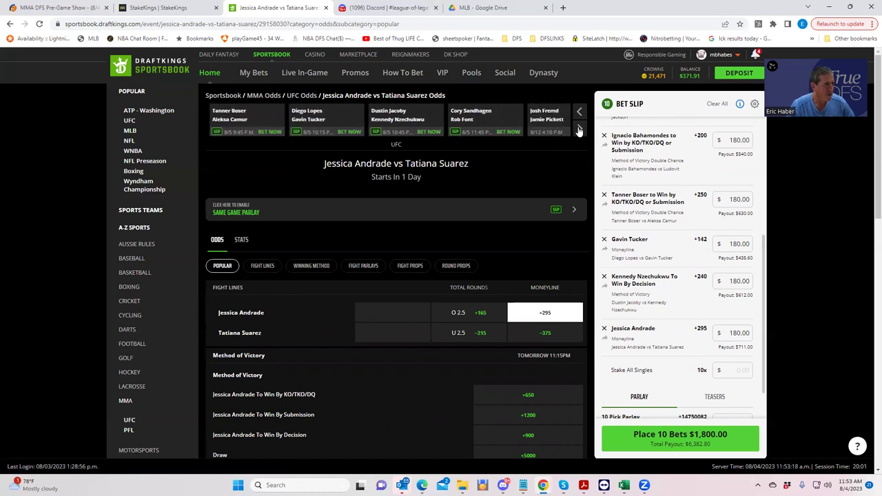
left_click(472, 116)
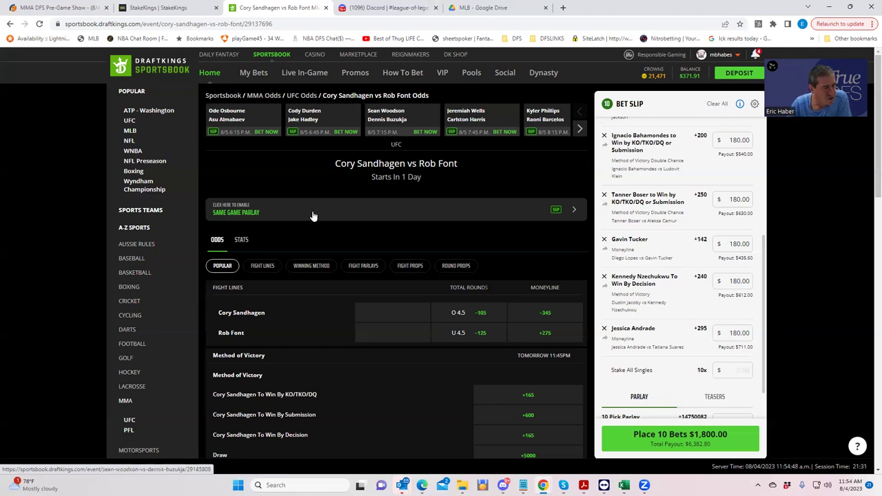
From the method of victory odds, add Draw for Cory Sandhagen vs Rob Font to the bet slip with a $180 wager.
scroll(422, 386, "down", 1)
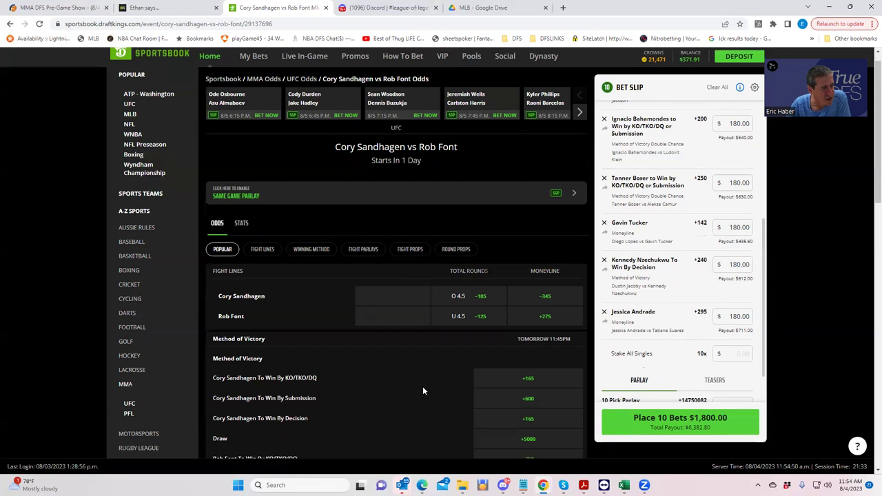
scroll(423, 391, "down", 1)
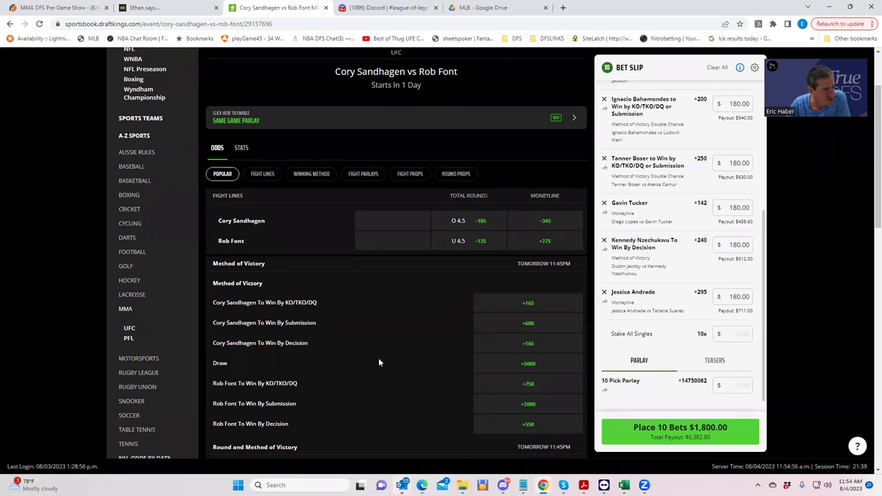
scroll(378, 360, "down", 1)
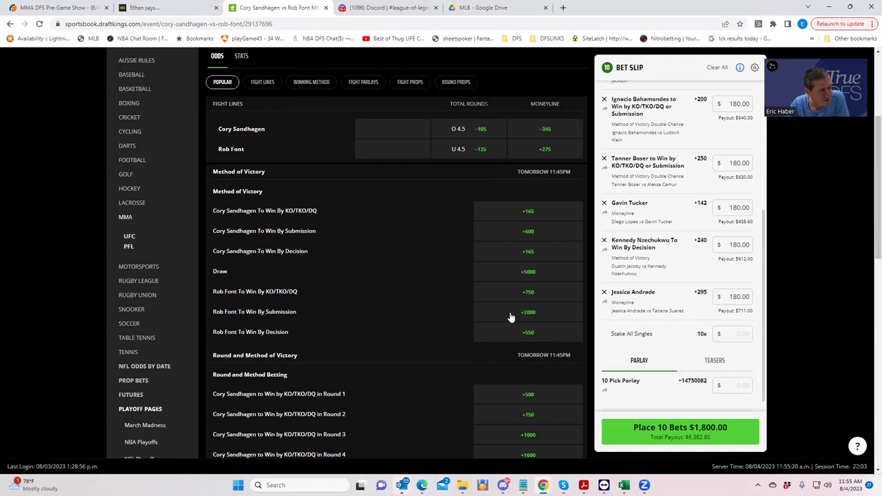
scroll(512, 317, "down", 2)
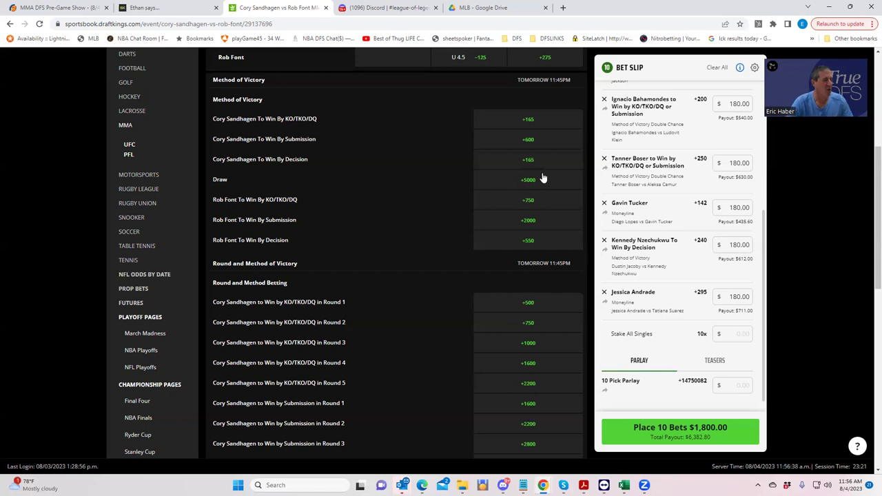
left_click(531, 186)
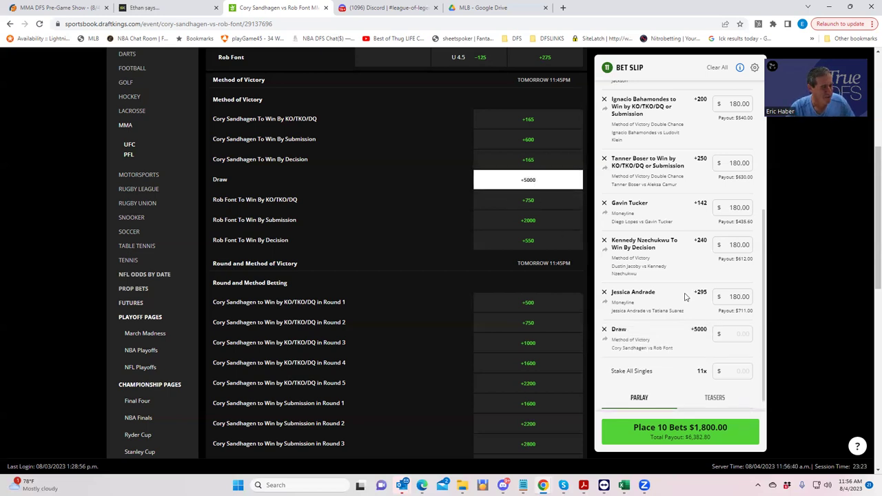
left_click(726, 333)
type("180")
left_click(677, 361)
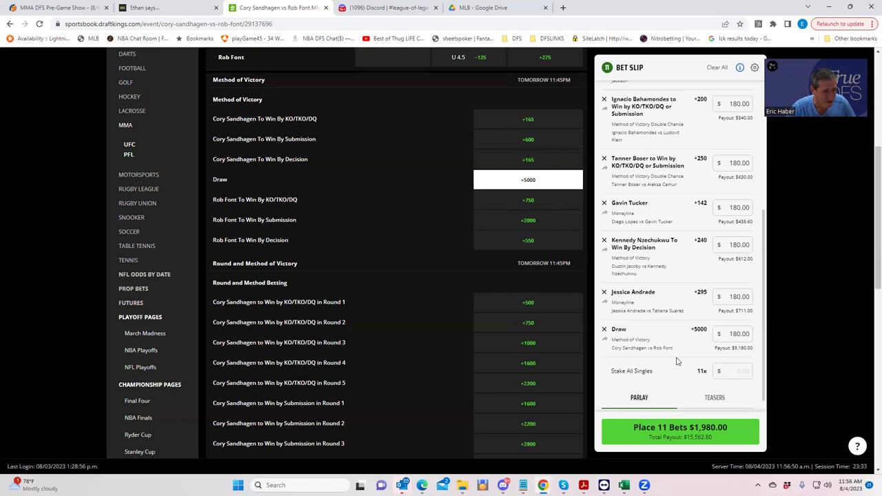
Lower the Draw wager to $90 and replace the pick with Rob Font To Win By Submission.
left_click(732, 334)
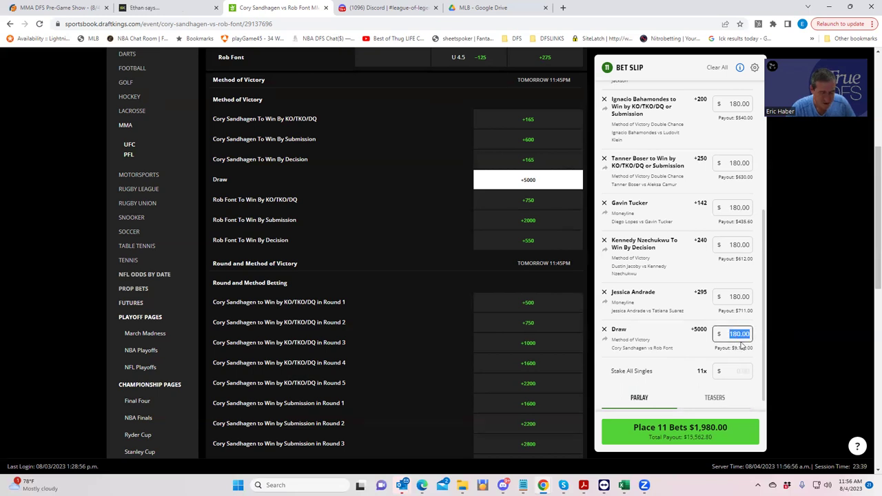
type("90")
left_click(668, 334)
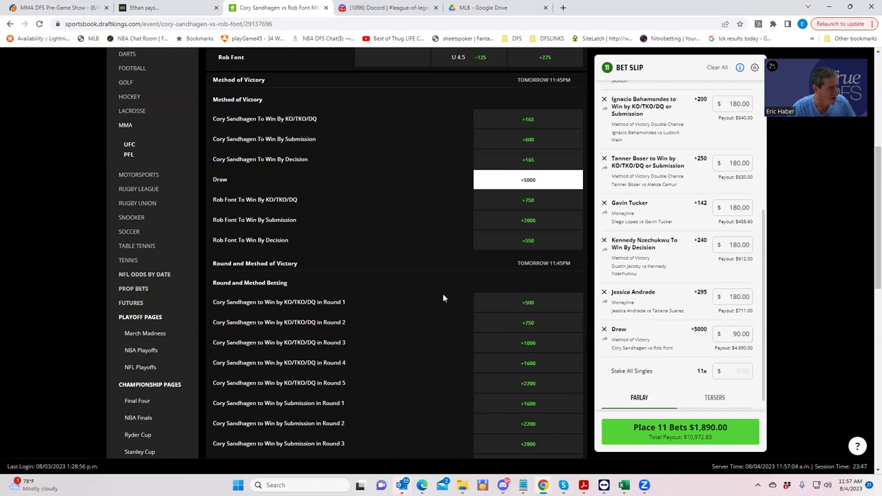
left_click(531, 222)
left_click(527, 181)
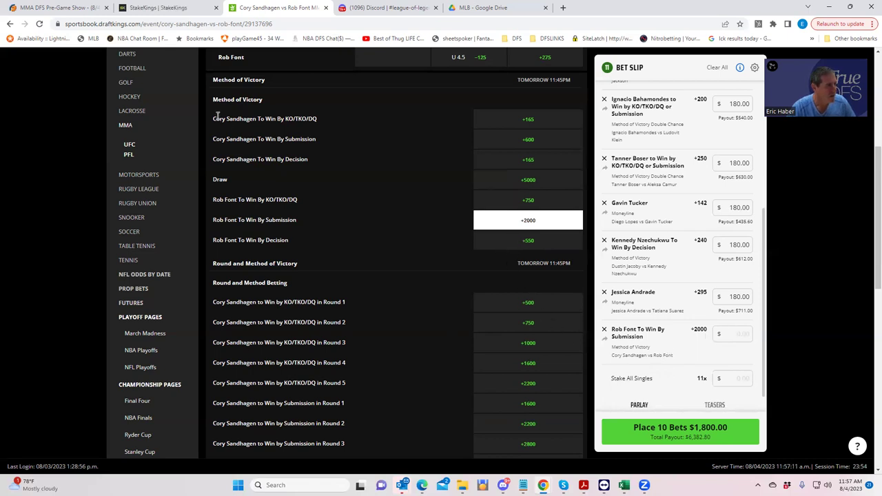
Switch to the Google Drive tab, load fightodds.io there and open Rob Font's fighter page.
left_click(476, 8)
left_click(325, 23)
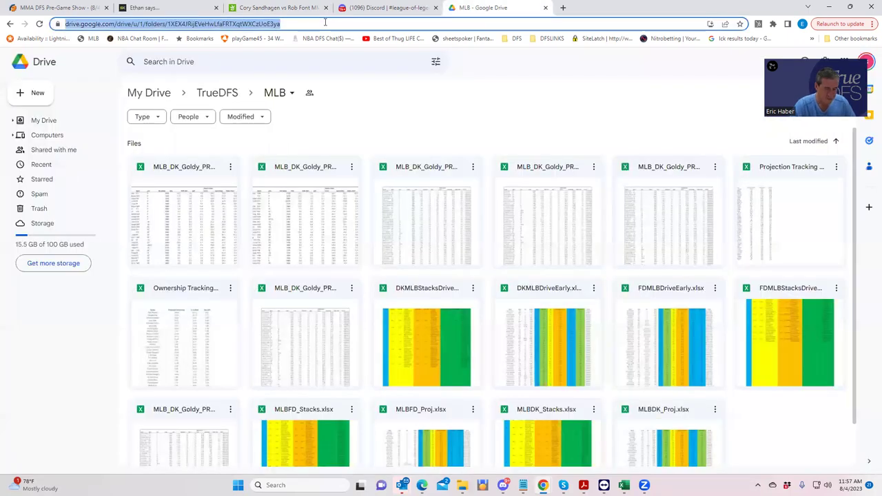
type("fight")
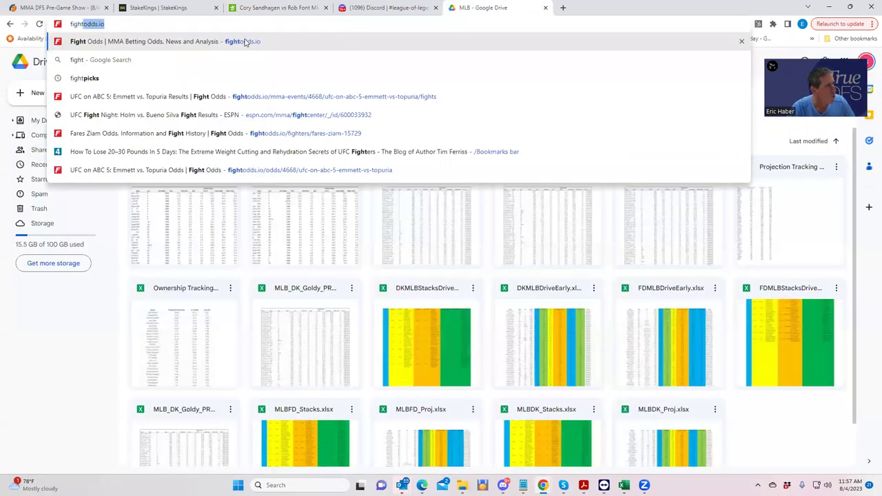
key("Return")
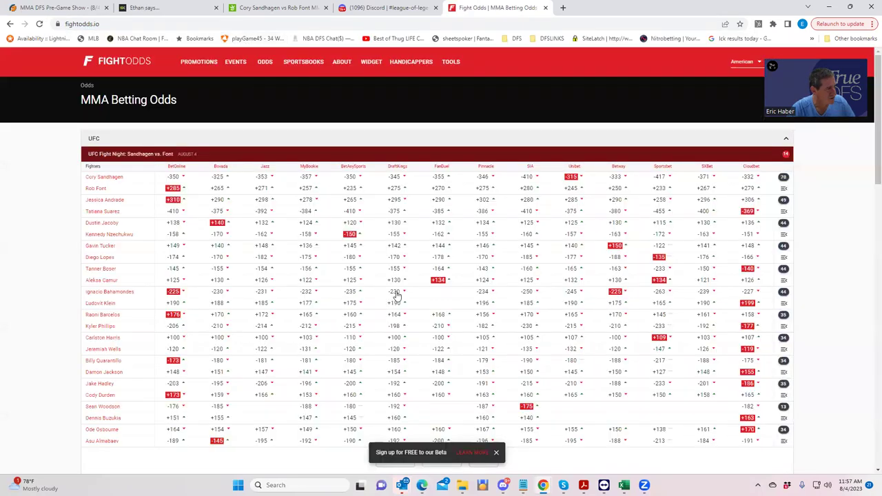
left_click(97, 189)
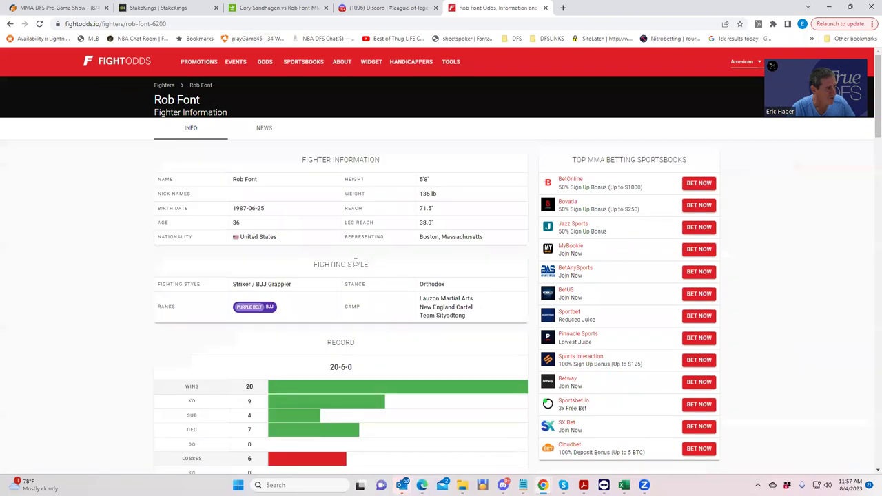
Examine Rob Font's record and fight history for how his past fights ended.
scroll(356, 262, "down", 3)
scroll(366, 352, "down", 1)
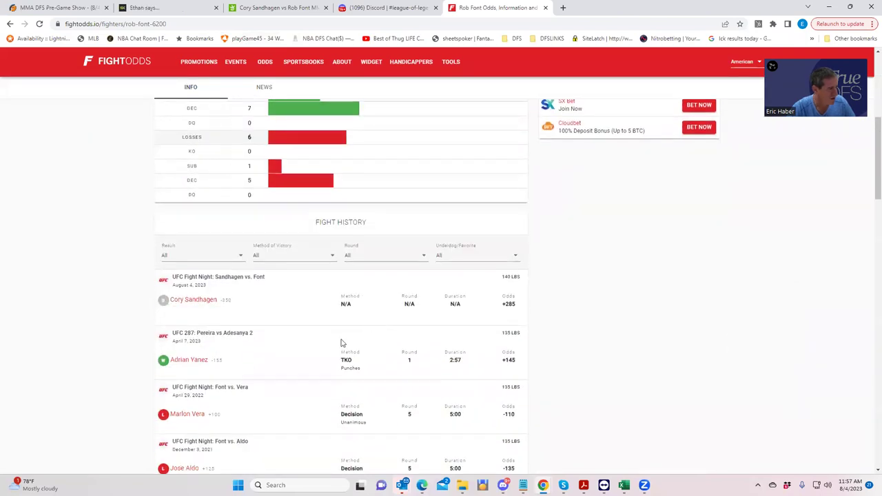
scroll(359, 336, "down", 1)
scroll(362, 335, "down", 5)
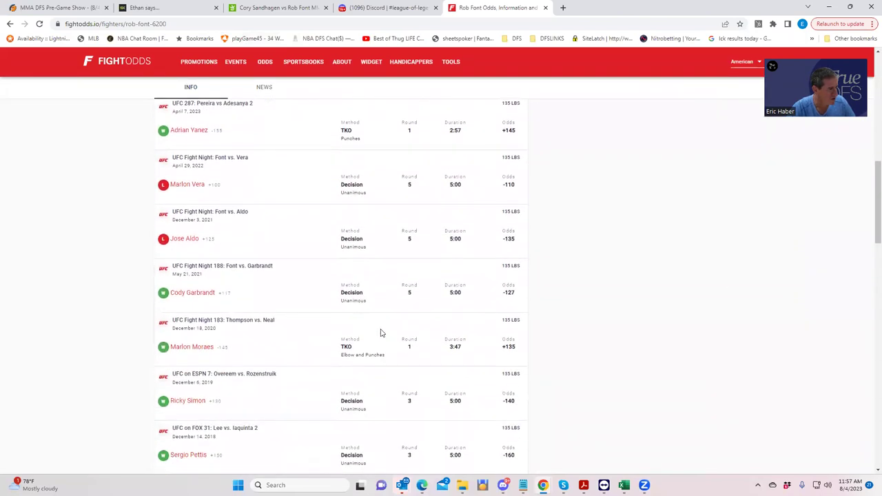
scroll(378, 341, "down", 2)
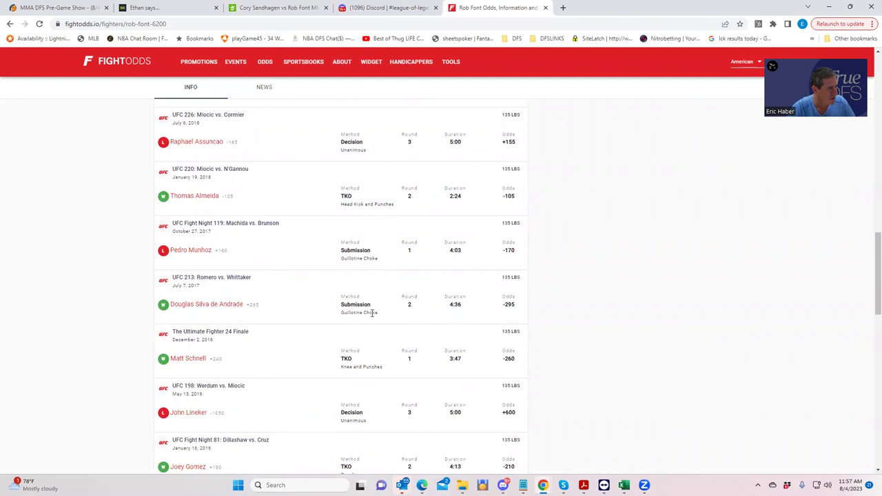
scroll(374, 331, "down", 5)
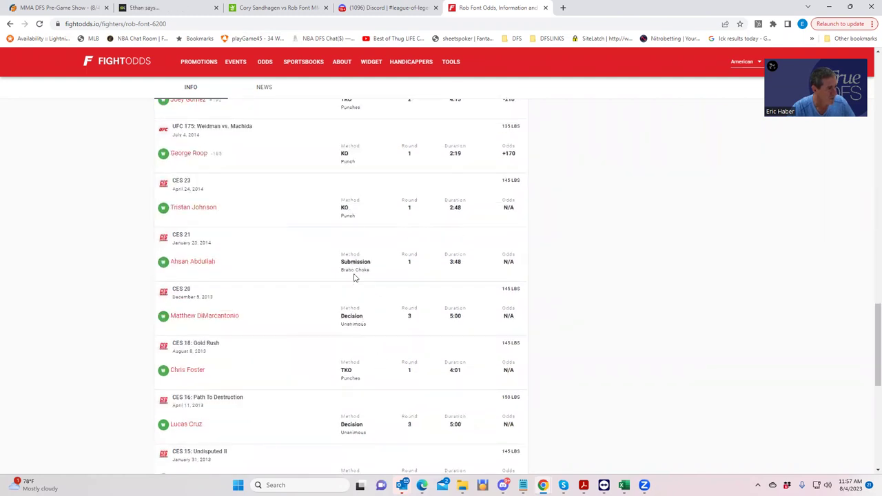
Return to the DraftKings bet slip and set a $90 wager on Rob Font To Win By Submission.
left_click(264, 7)
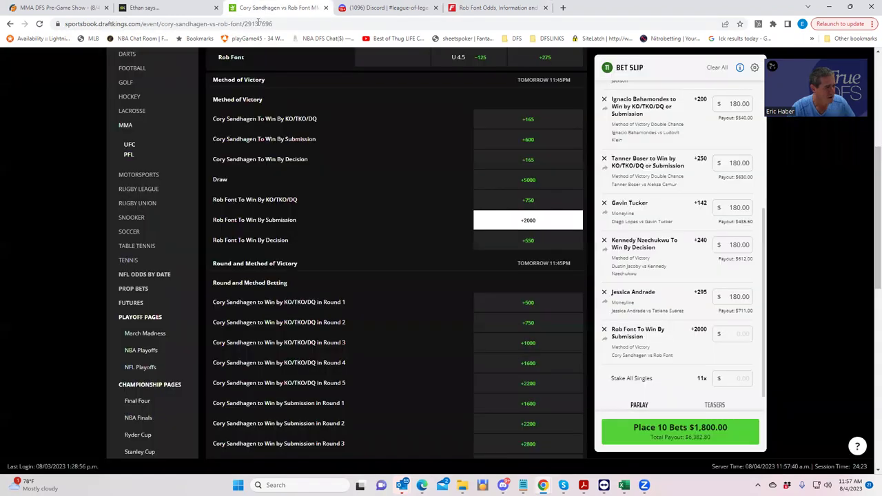
left_click(732, 338)
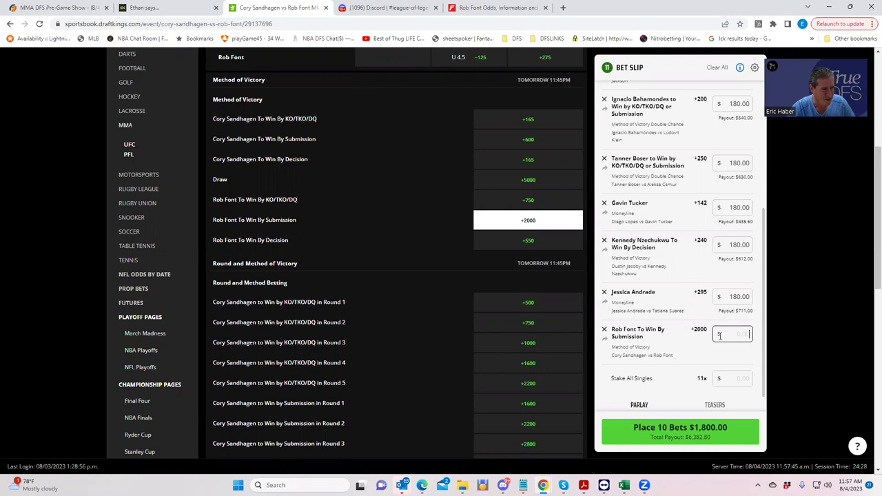
type("90")
left_click(726, 381)
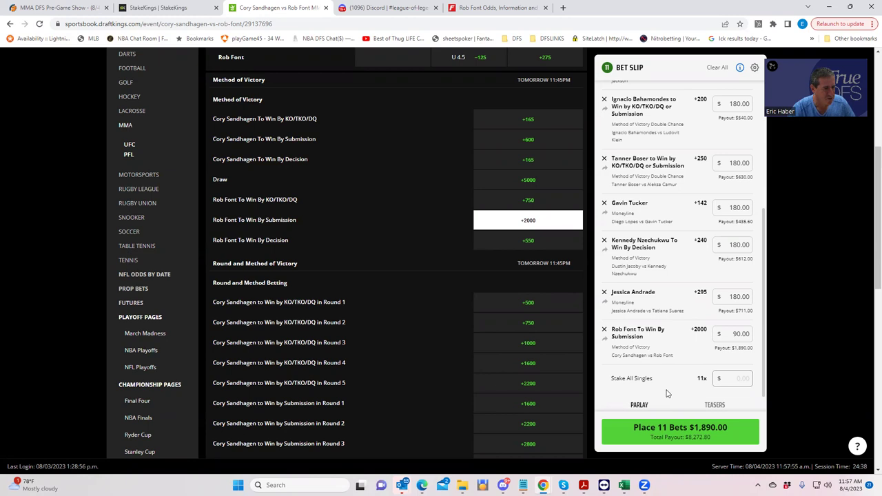
Review all the single picks and wagers in the bet slip, dismissing the time reminder.
scroll(441, 214, "up", 1)
scroll(426, 205, "up", 1)
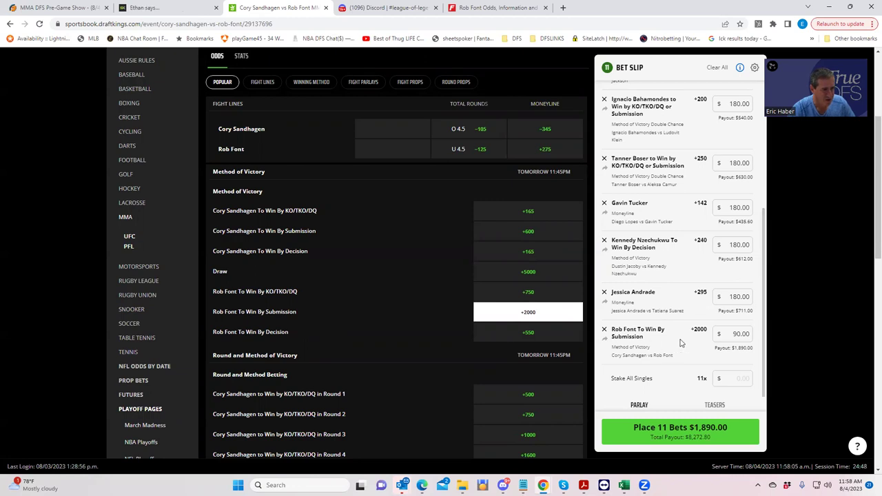
left_click(737, 380)
left_click_drag(761, 324, 760, 304)
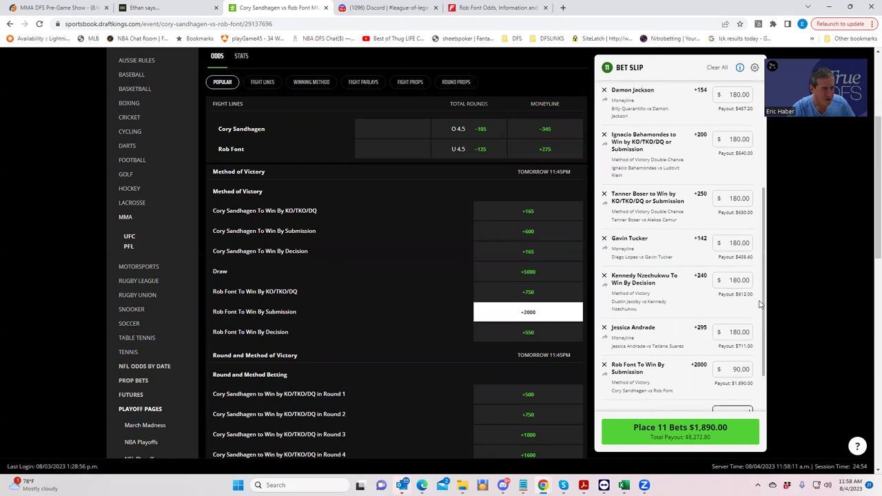
left_click_drag(761, 304, 771, 129)
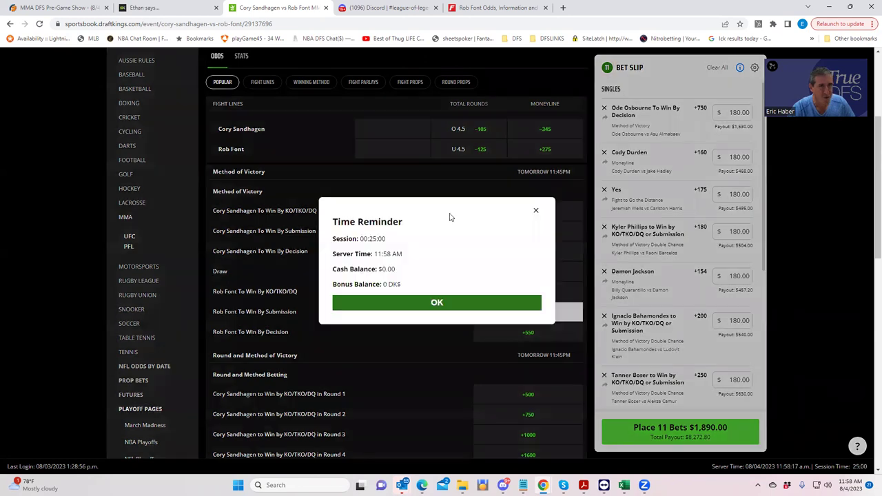
left_click(448, 302)
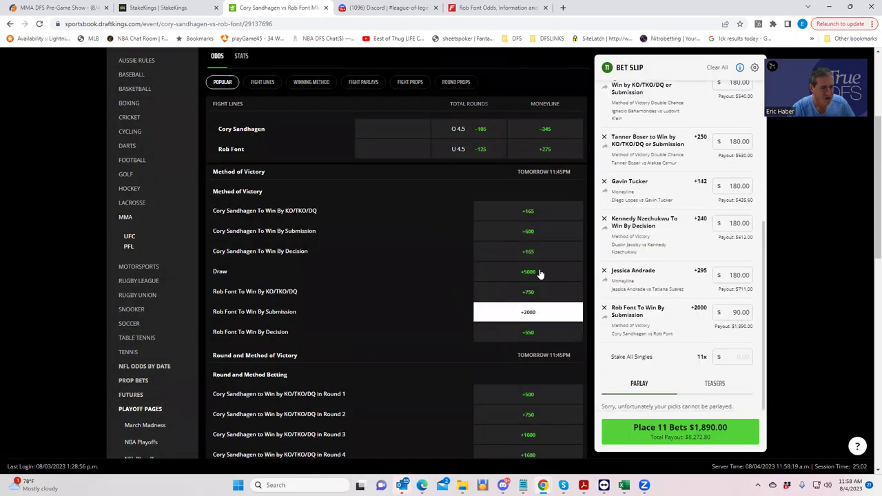
scroll(760, 253, "up", 10)
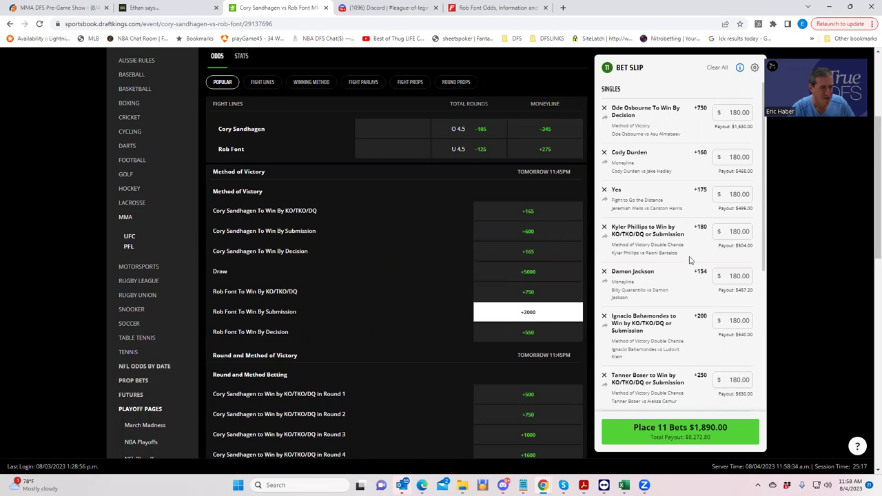
scroll(661, 288, "down", 2)
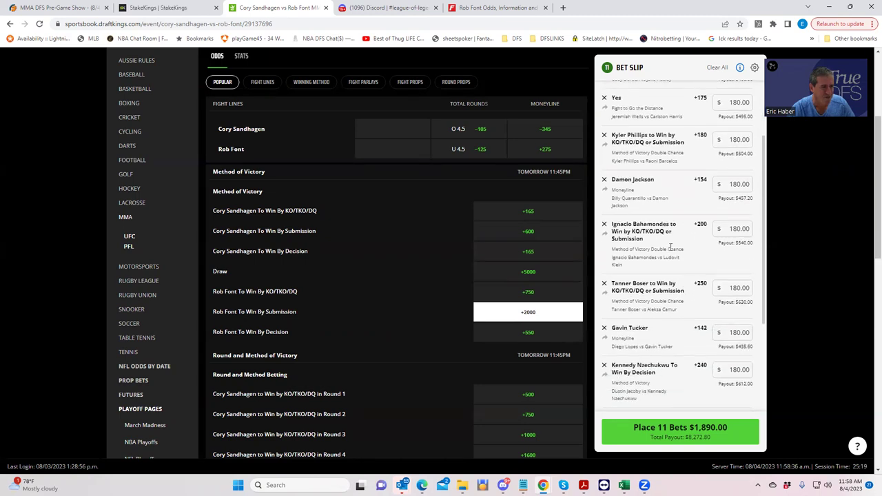
scroll(673, 245, "down", 2)
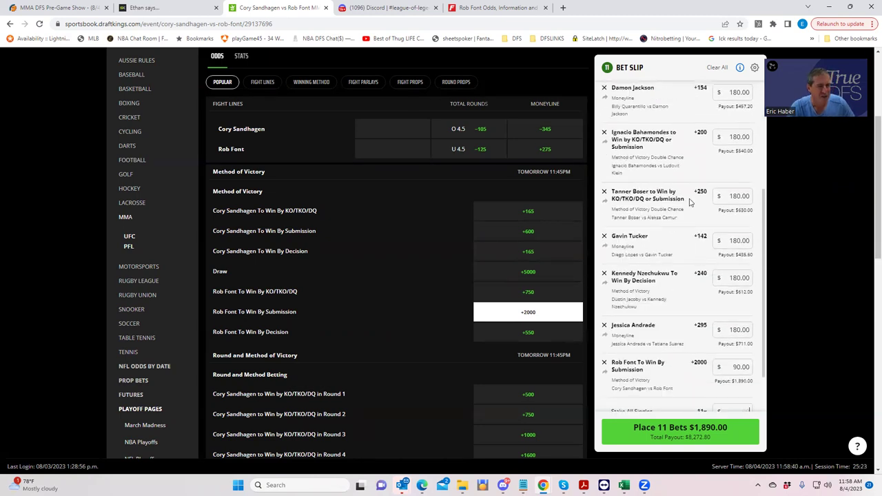
scroll(667, 248, "down", 1)
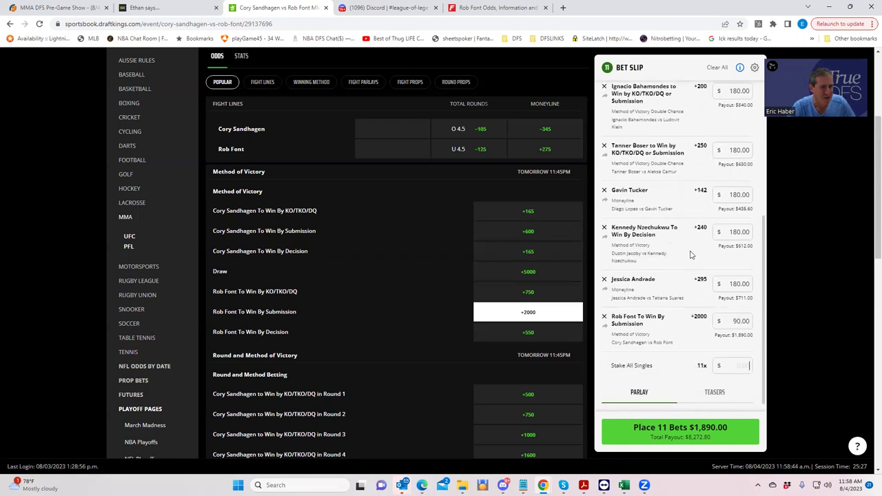
scroll(672, 285, "down", 1)
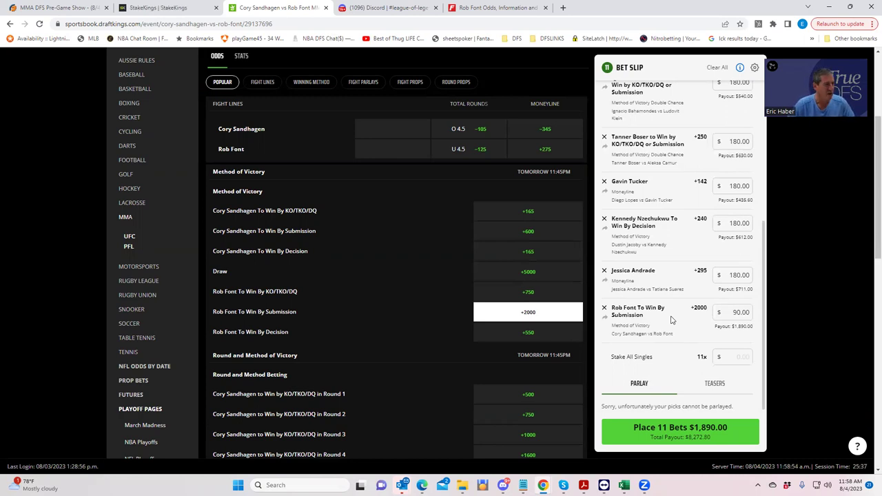
Replace Rob Font To Win By Submission with Draw in the bet slip and set its wager to $90.
left_click(511, 271)
left_click(520, 308)
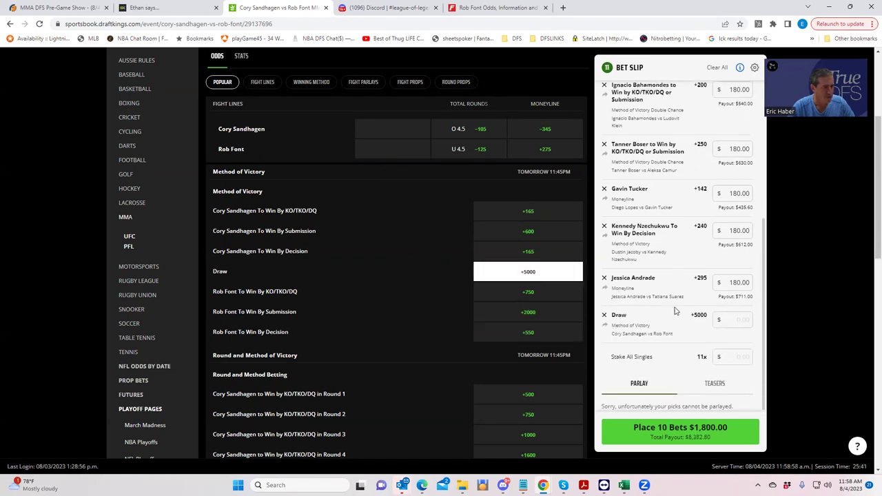
left_click(727, 317)
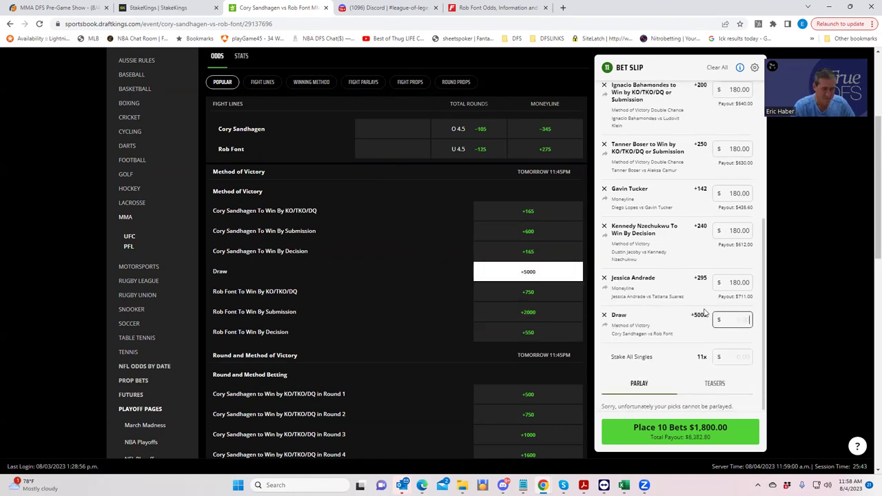
type("90")
left_click(731, 356)
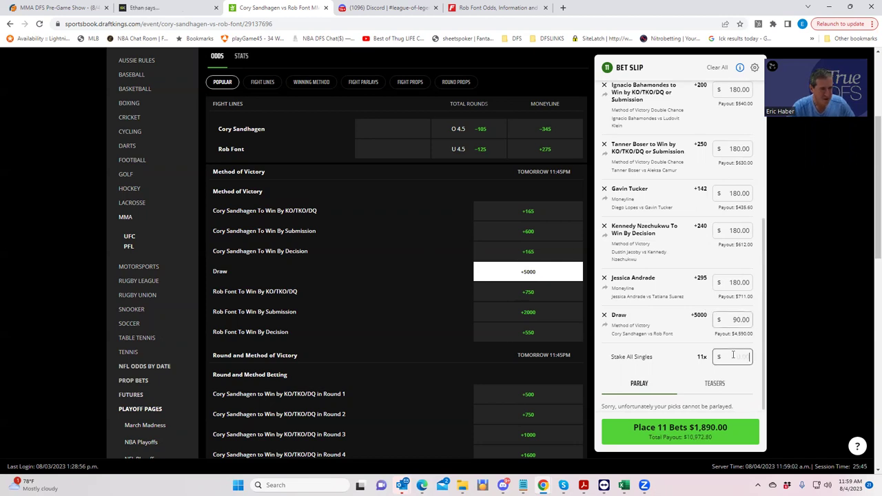